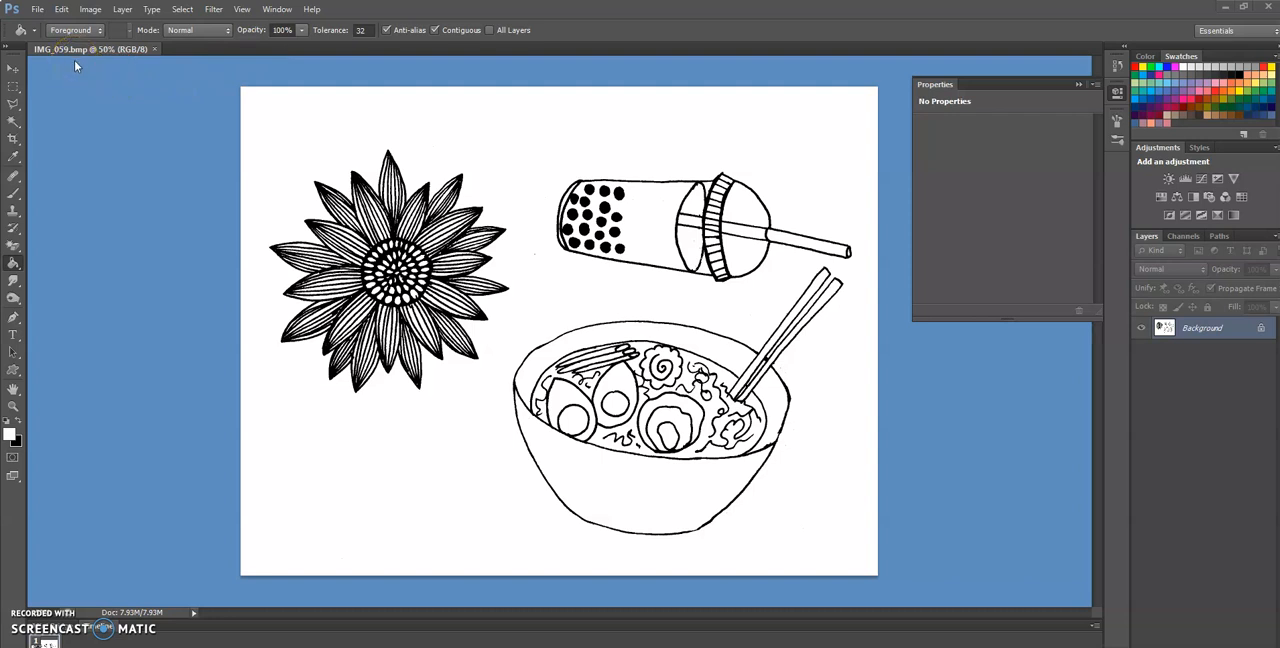
{"action": "left_click", "coordinate": [88, 9]}
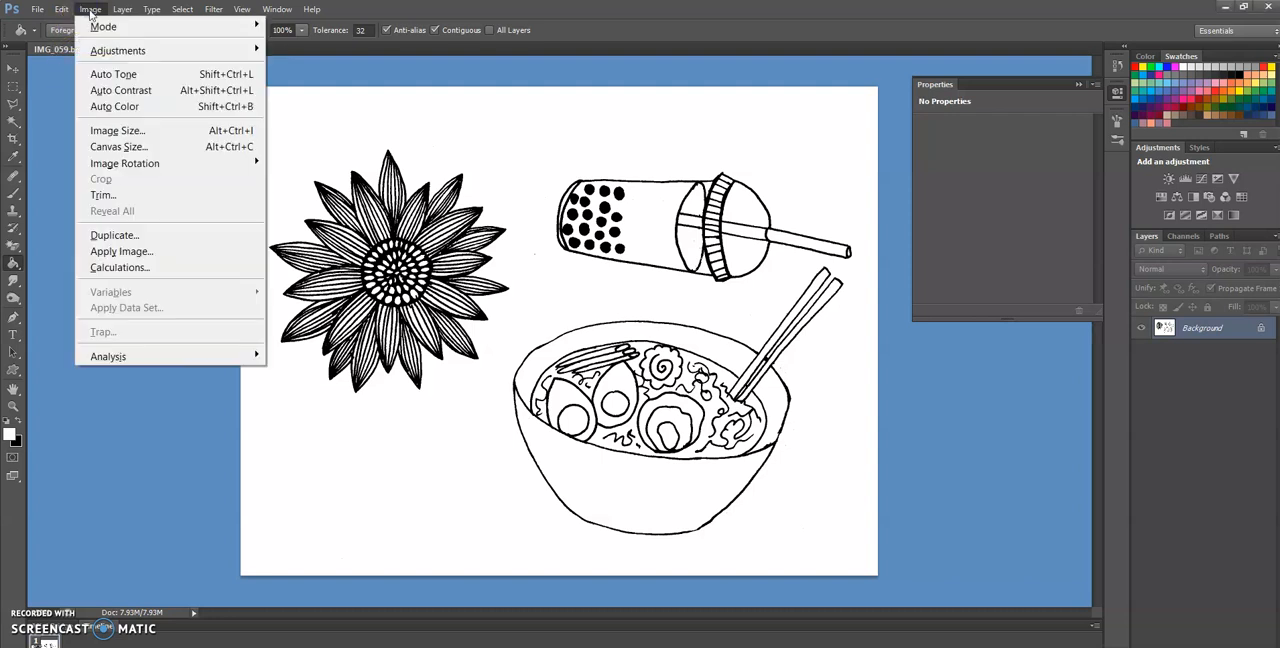
{"action": "mouse_move", "coordinate": [100, 26]}
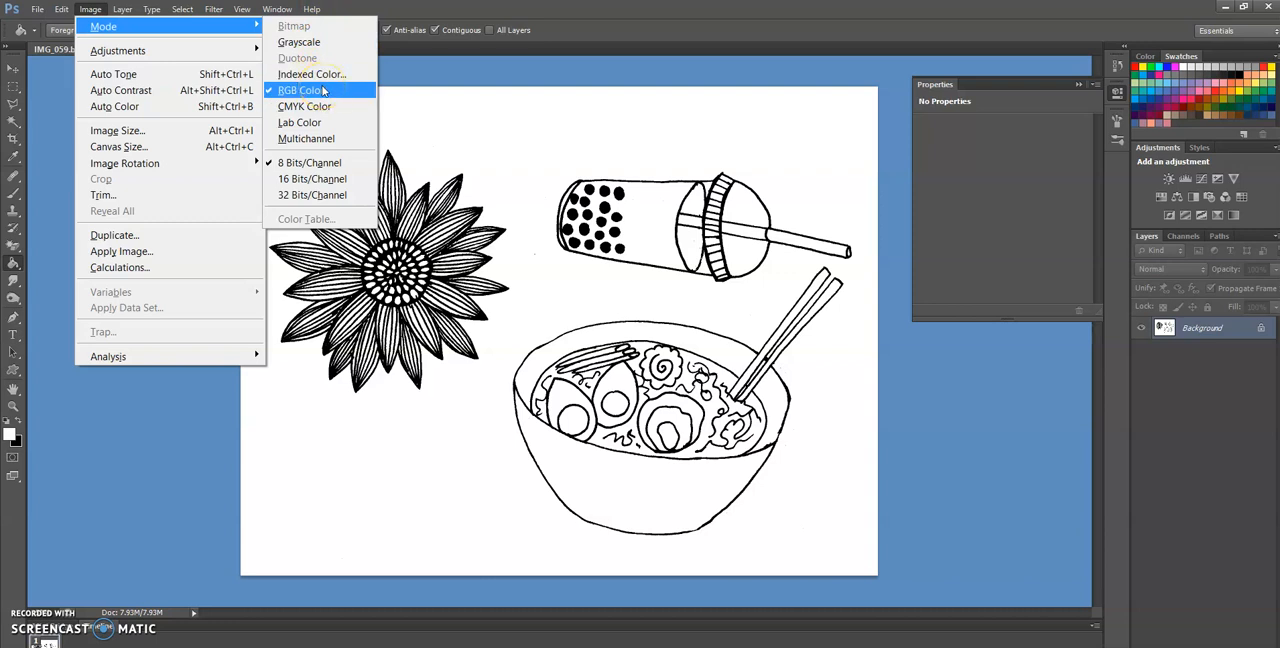
{"action": "left_click", "coordinate": [177, 442]}
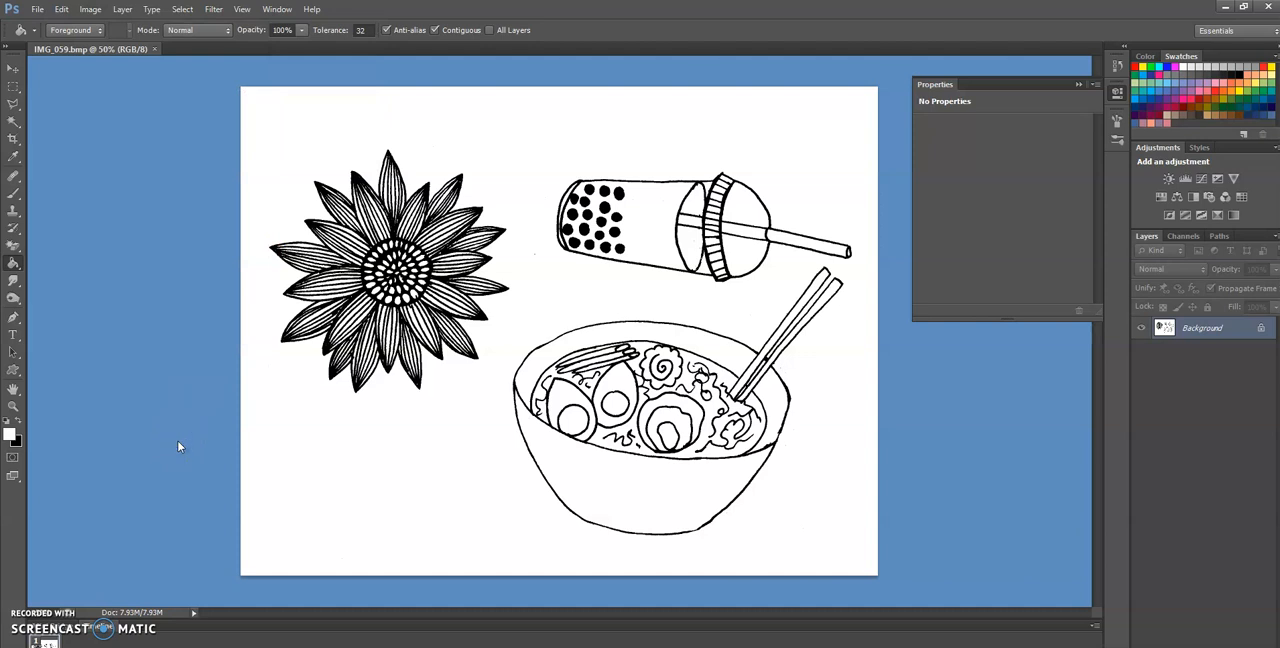
Convert the locked Background into a regular layer and raise its contrast to 100 with Brightness/Contrast
{"action": "double_click", "coordinate": [1262, 330]}
{"action": "left_click", "coordinate": [748, 224]}
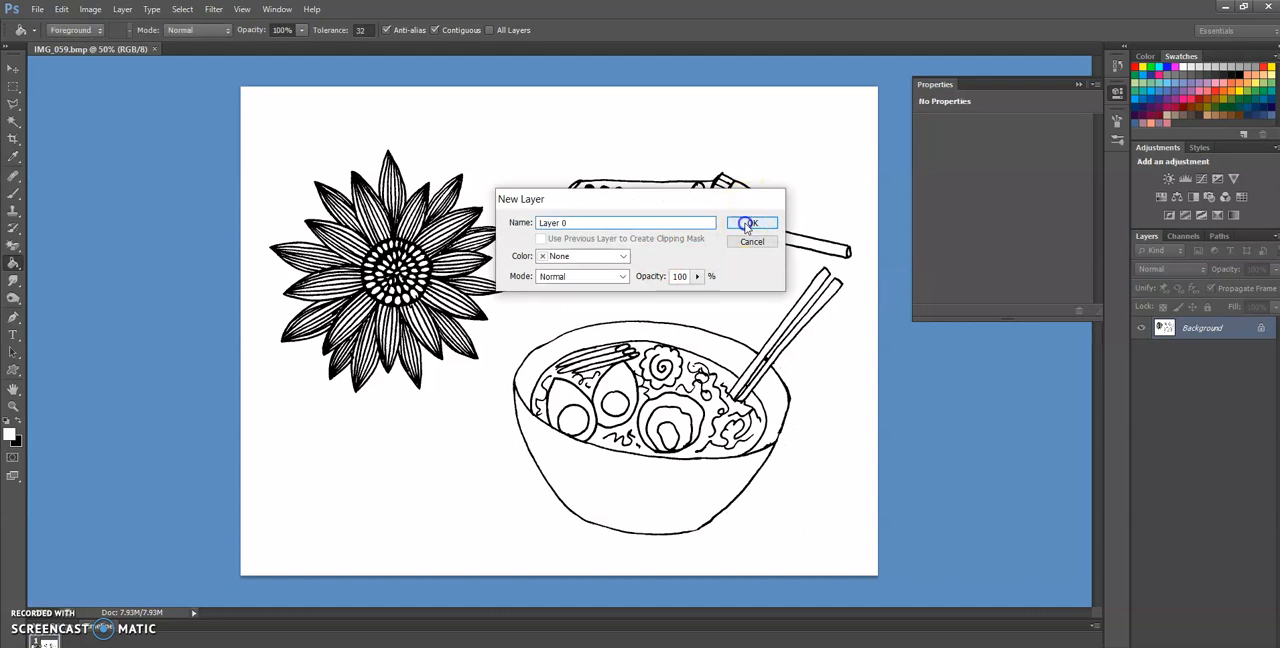
{"action": "left_click", "coordinate": [90, 9]}
{"action": "mouse_move", "coordinate": [118, 50]}
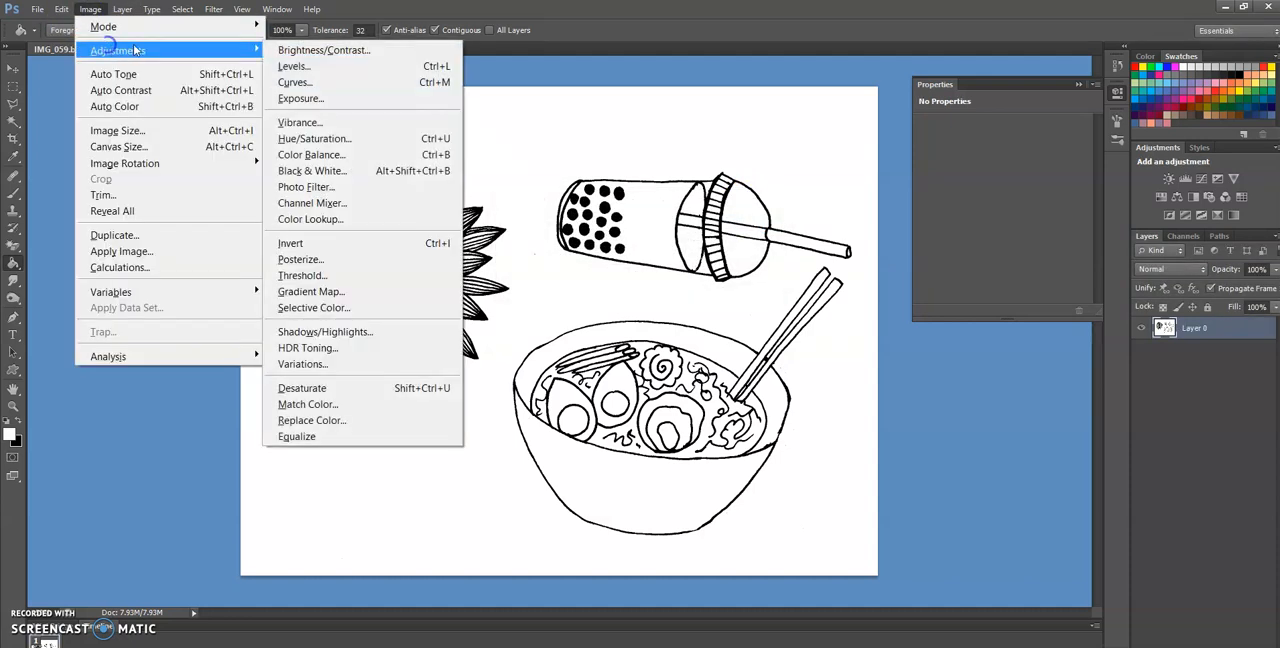
{"action": "left_click", "coordinate": [296, 52]}
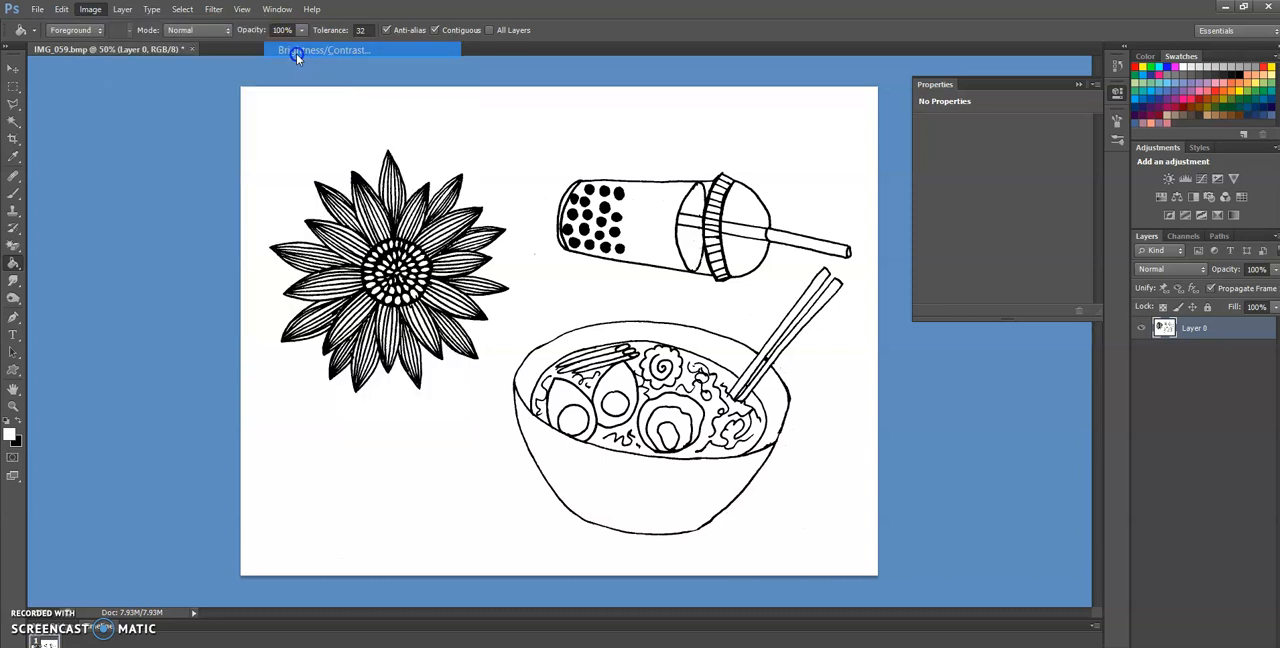
{"action": "left_click_drag", "start_coordinate": [960, 233], "coordinate": [1040, 229]}
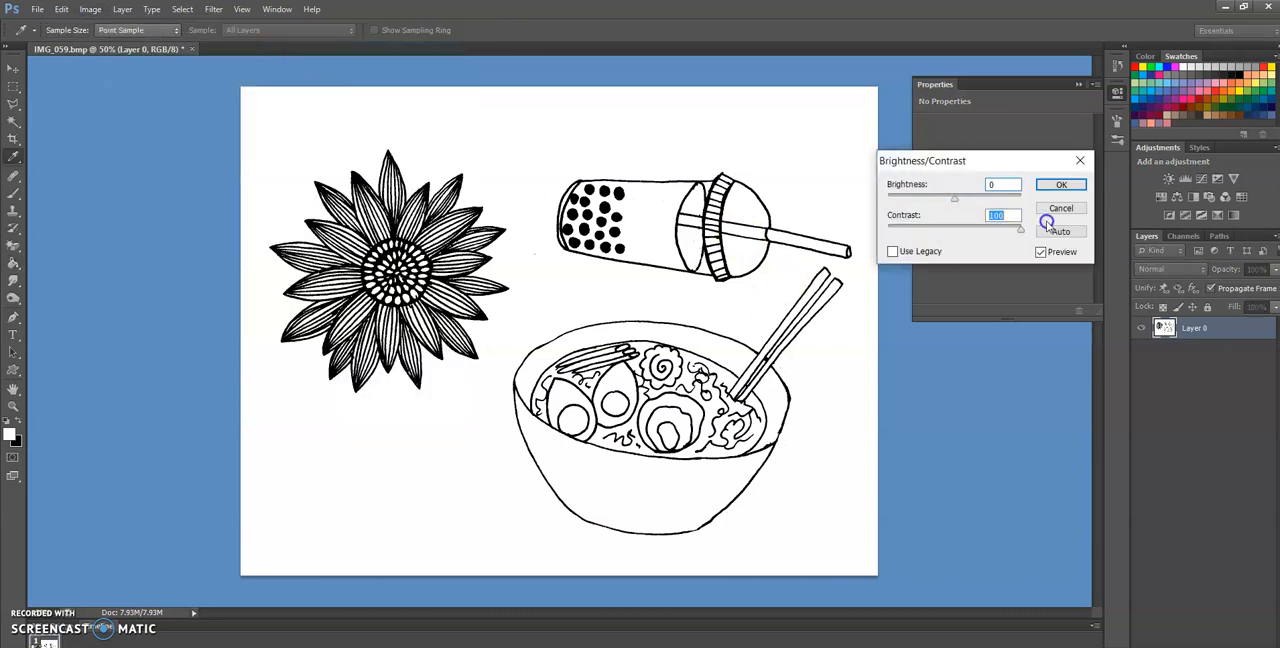
{"action": "left_click", "coordinate": [1070, 186]}
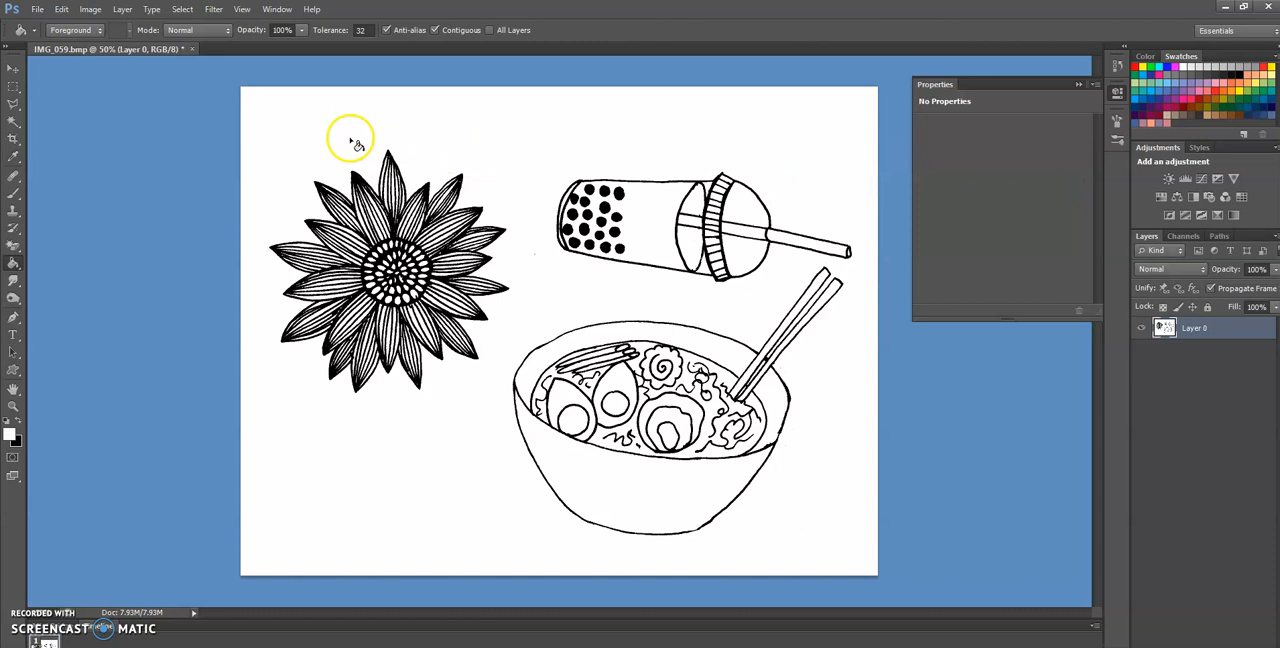
Select all the black linework with Color Range by sampling black from the flower at a fuzziness of 200
{"action": "left_click", "coordinate": [184, 8]}
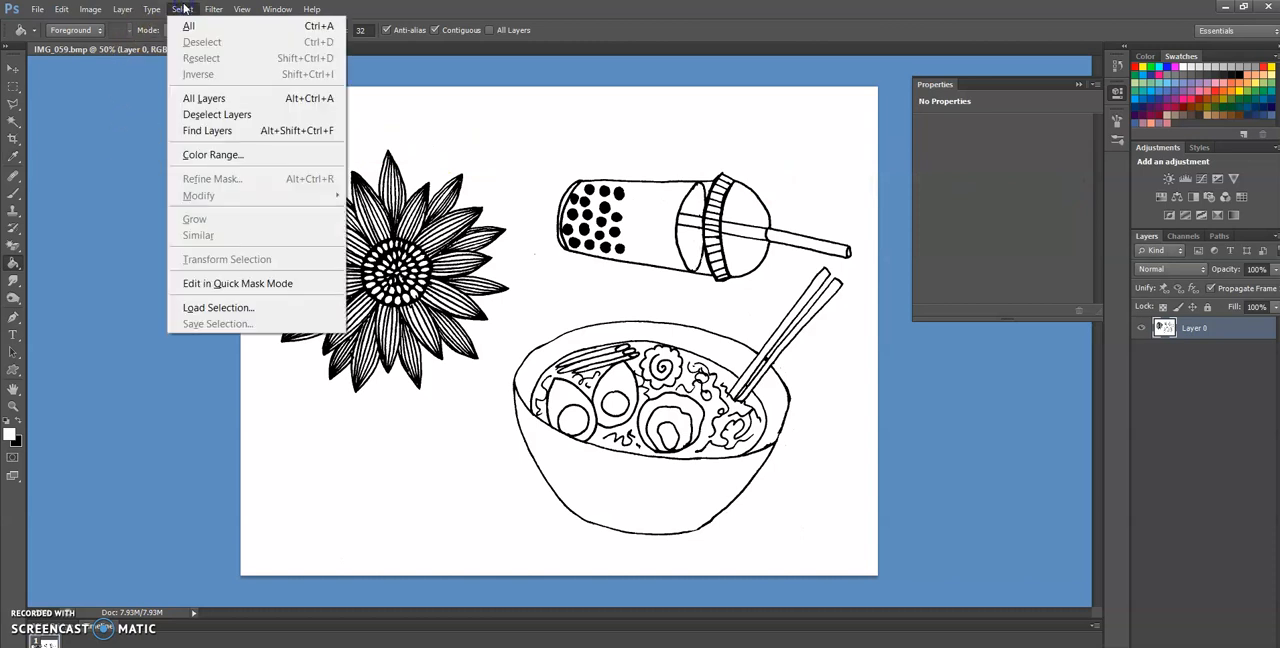
{"action": "left_click", "coordinate": [212, 151]}
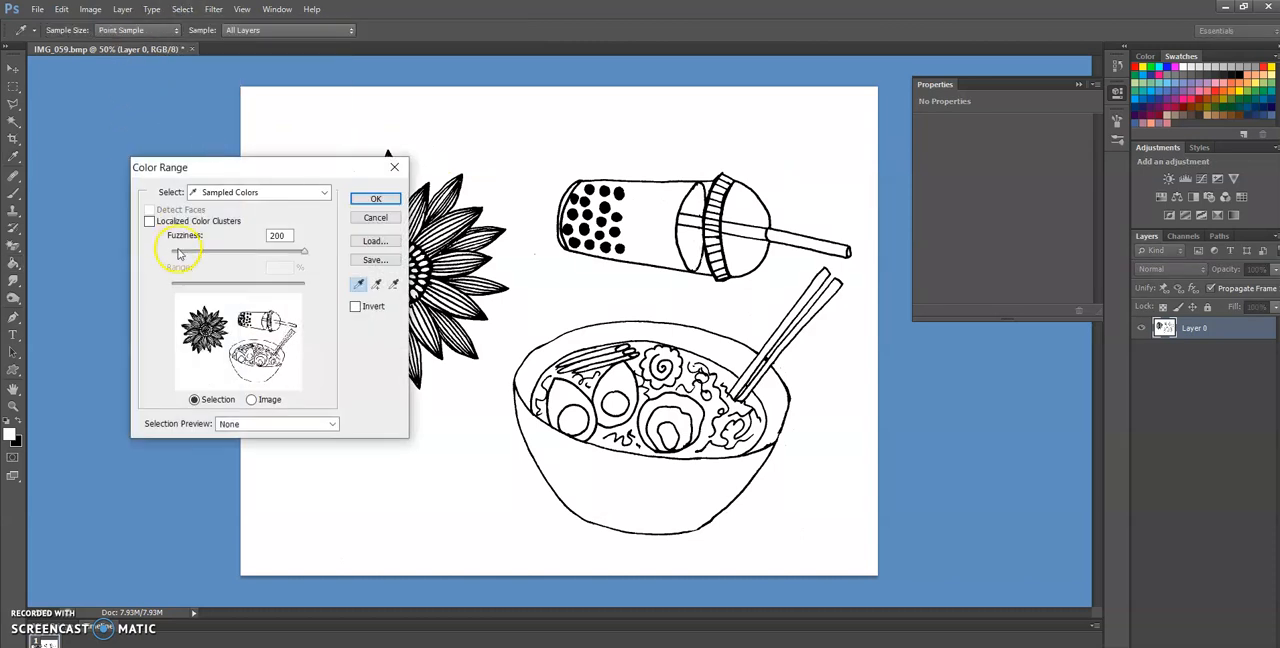
{"action": "left_click", "coordinate": [203, 322]}
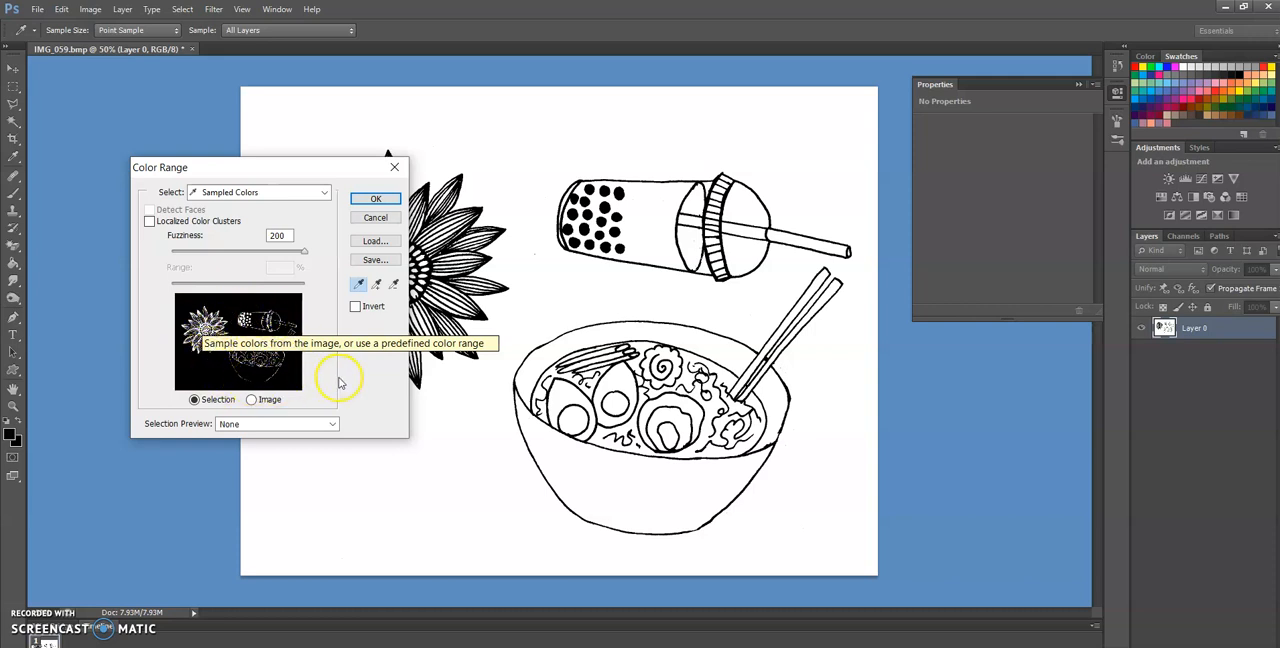
{"action": "left_click_drag", "start_coordinate": [303, 254], "coordinate": [348, 267]}
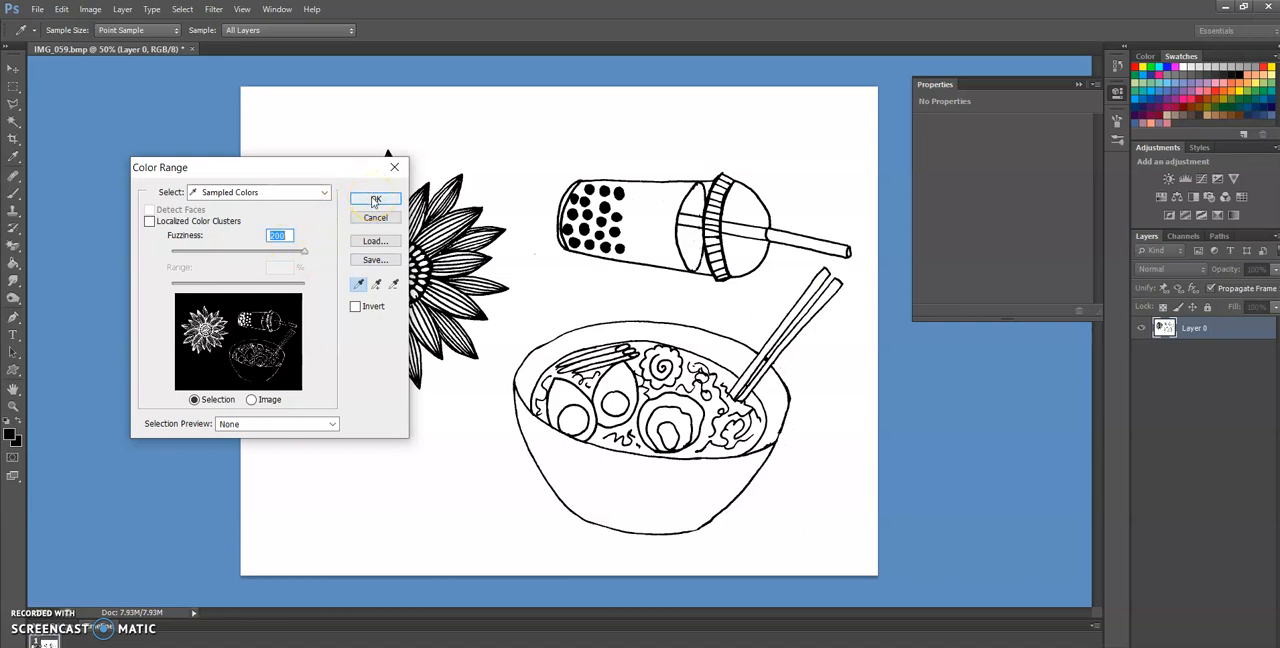
{"action": "left_click", "coordinate": [375, 200]}
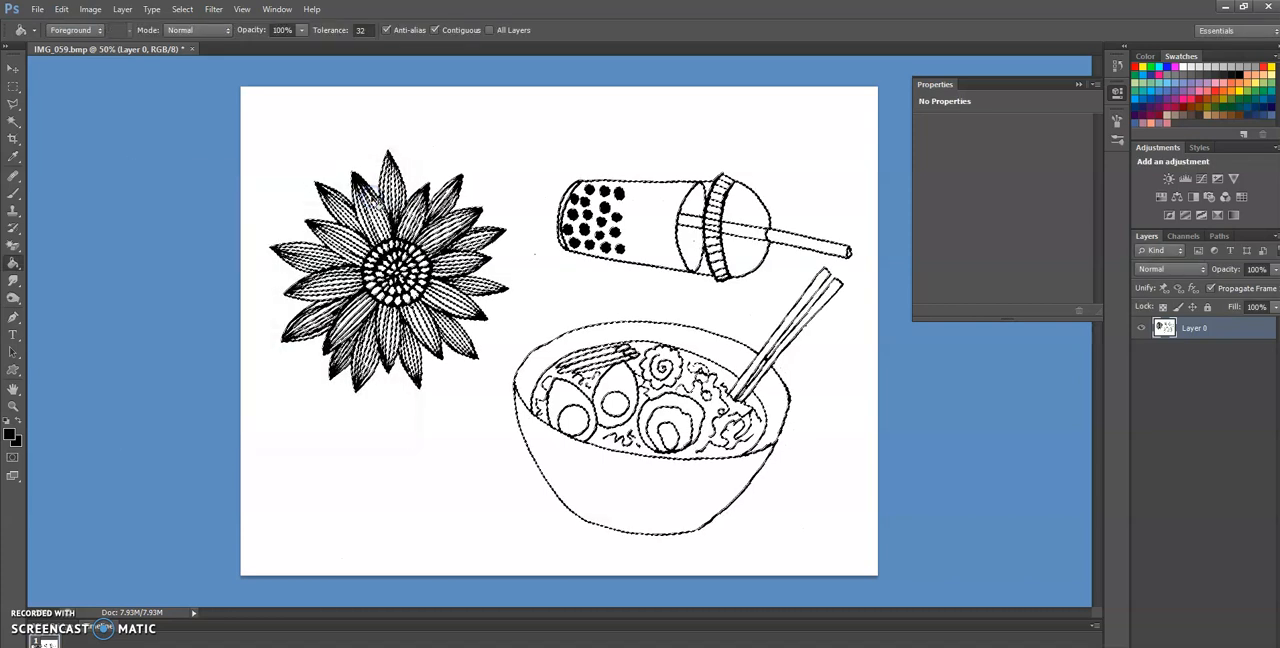
Add a new layer and fill the linework selection on it with the black foreground color at 100% opacity
{"action": "left_click", "coordinate": [122, 9]}
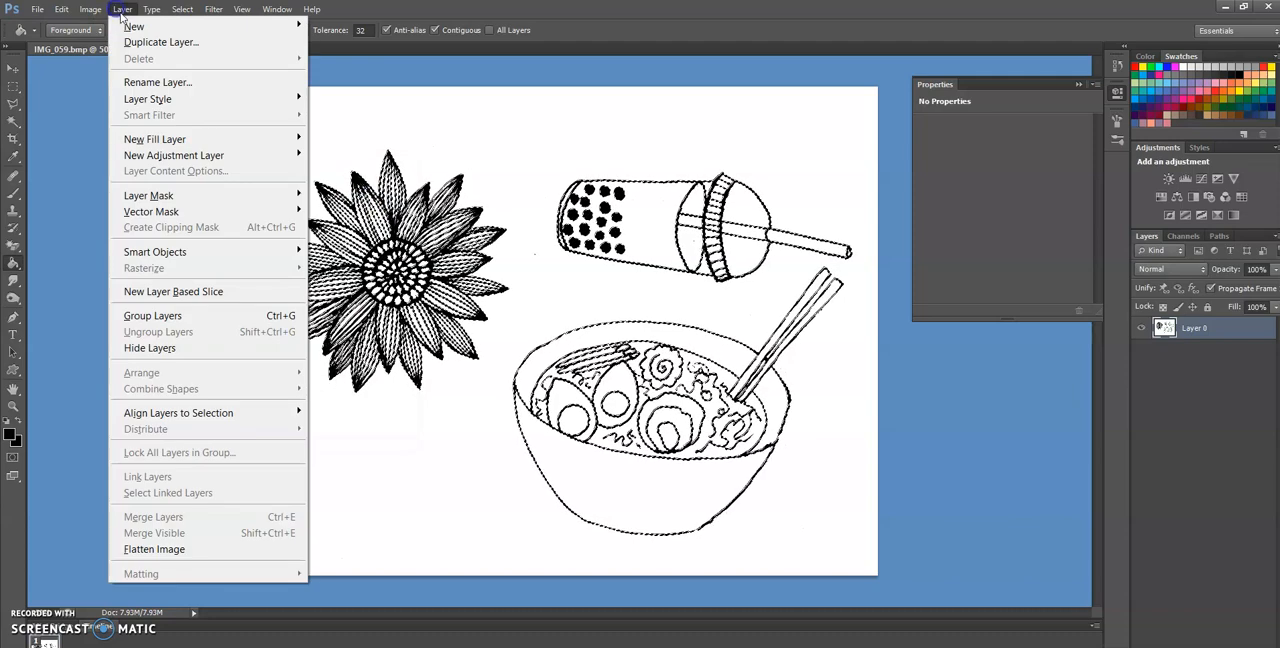
{"action": "left_click", "coordinate": [301, 28]}
{"action": "left_click", "coordinate": [336, 28]}
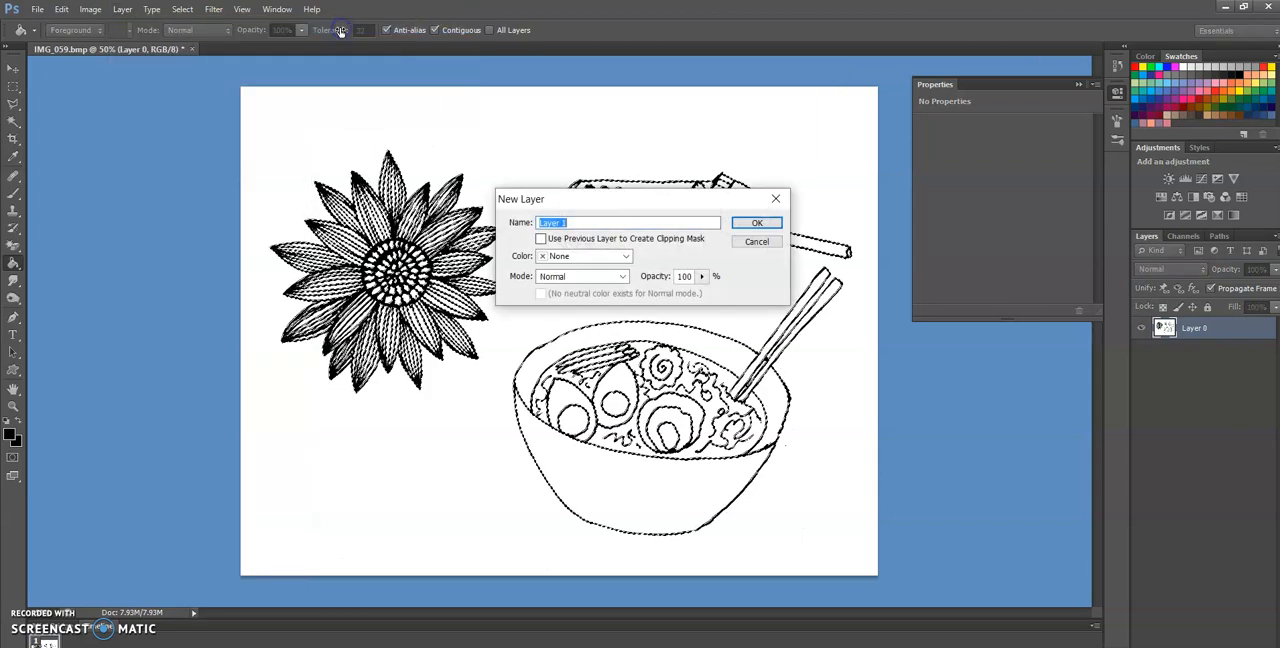
{"action": "key", "text": "Return"}
{"action": "left_click", "coordinate": [61, 9]}
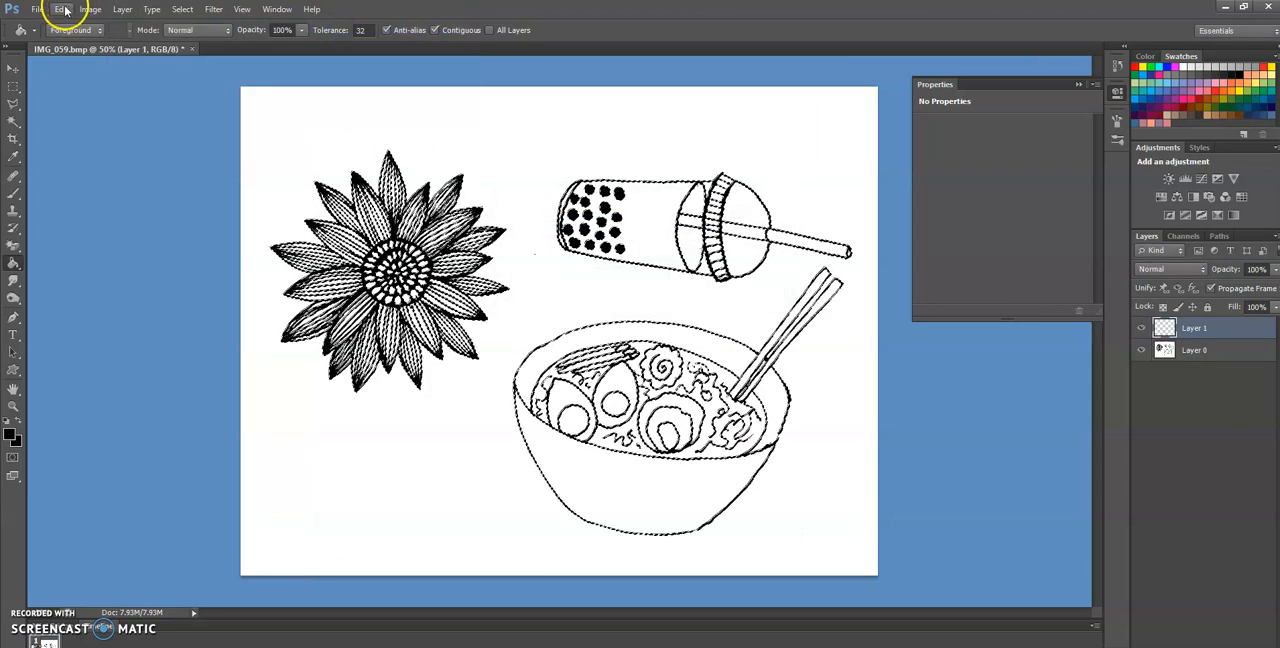
{"action": "left_click", "coordinate": [92, 251]}
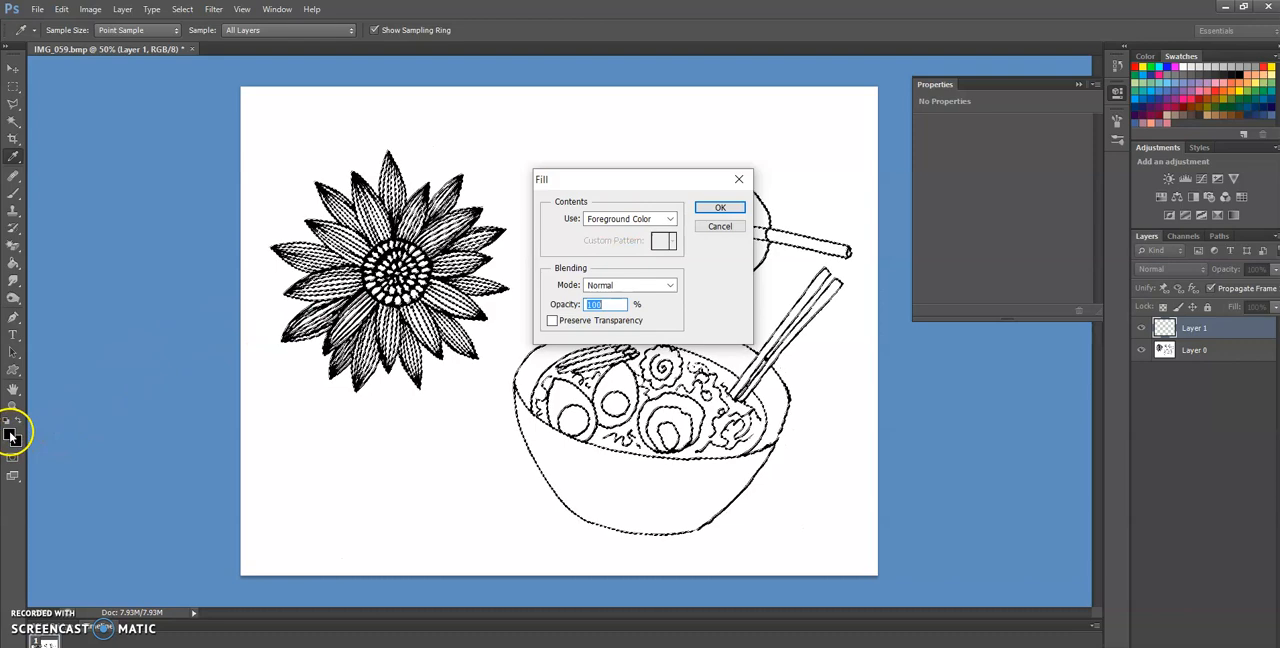
{"action": "left_click", "coordinate": [722, 212]}
{"action": "key", "text": "g"}
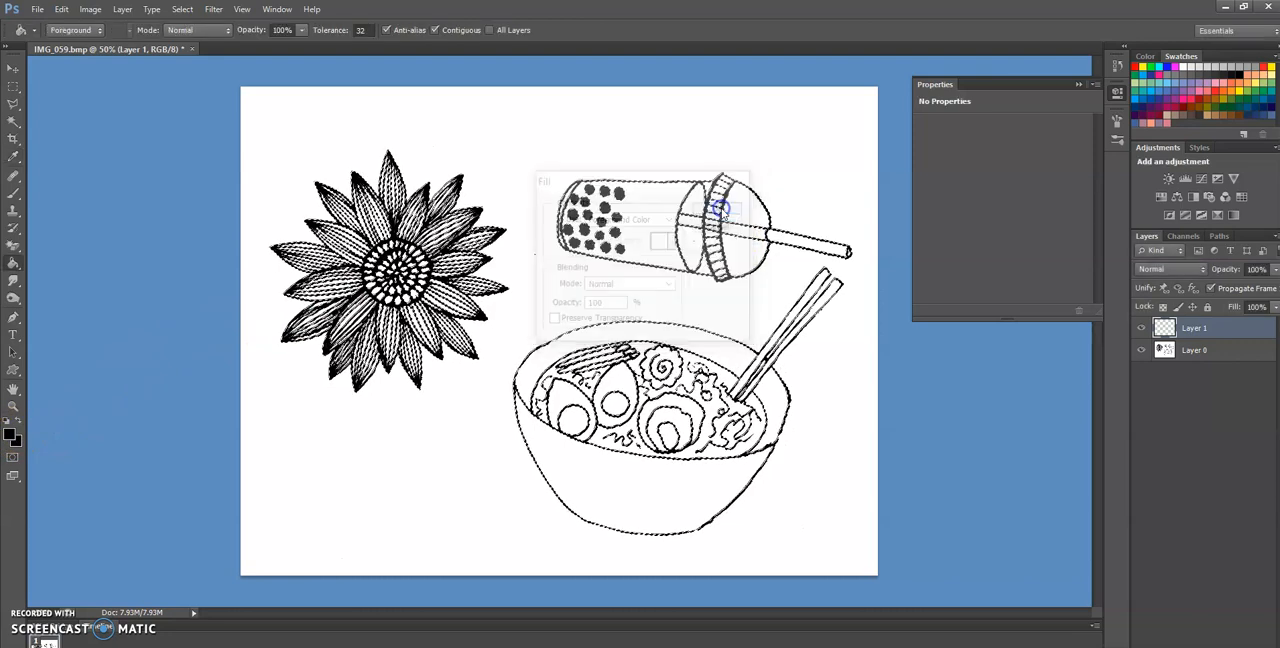
Hide the original drawing layer, Layer 0, and clear the linework selection
{"action": "left_click", "coordinate": [1150, 345]}
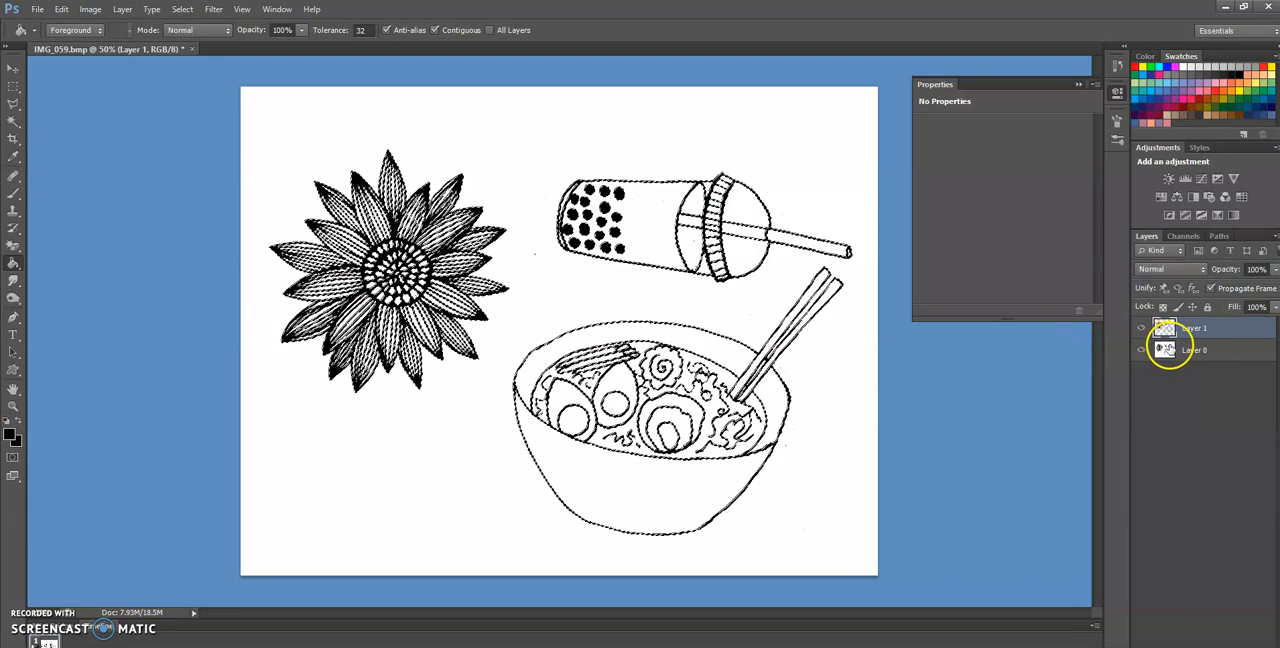
{"action": "left_click", "coordinate": [1141, 351]}
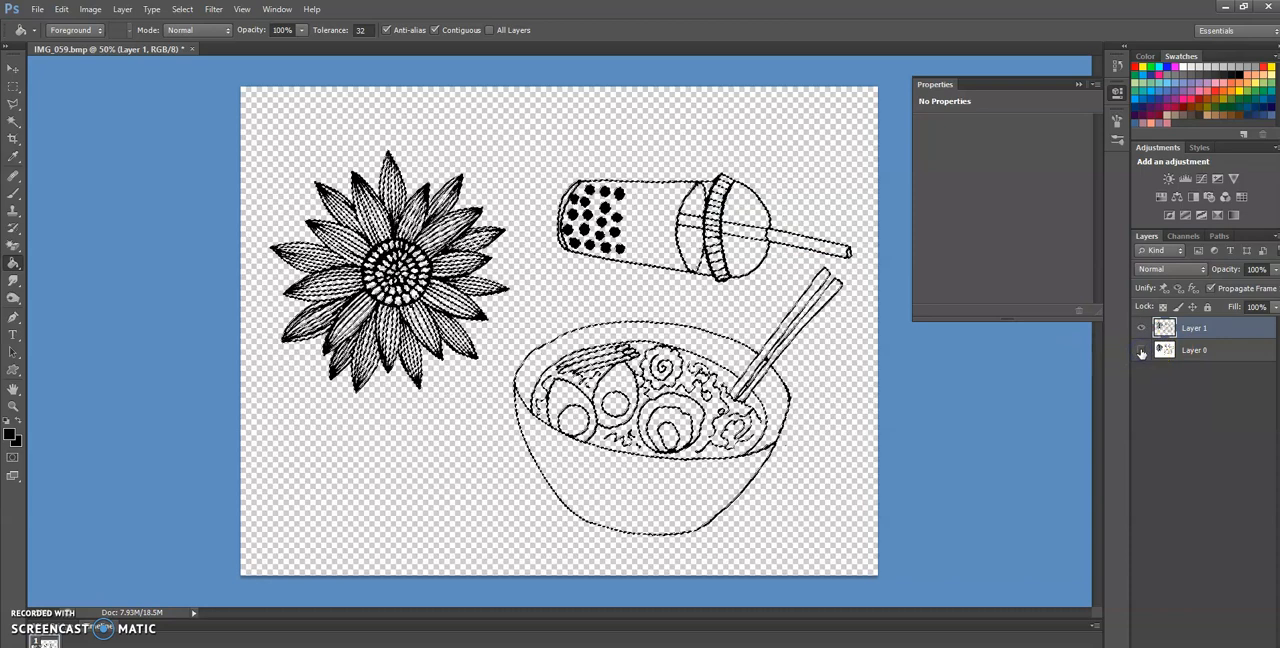
{"action": "left_click", "coordinate": [14, 103]}
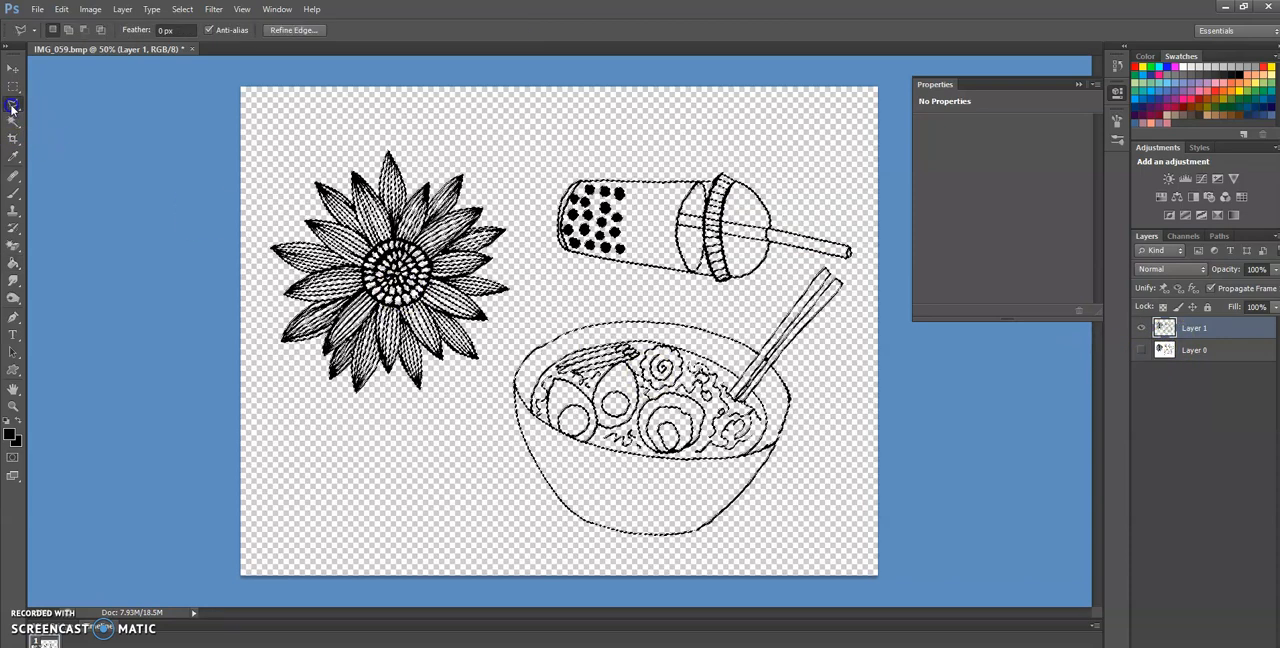
{"action": "left_click", "coordinate": [200, 205]}
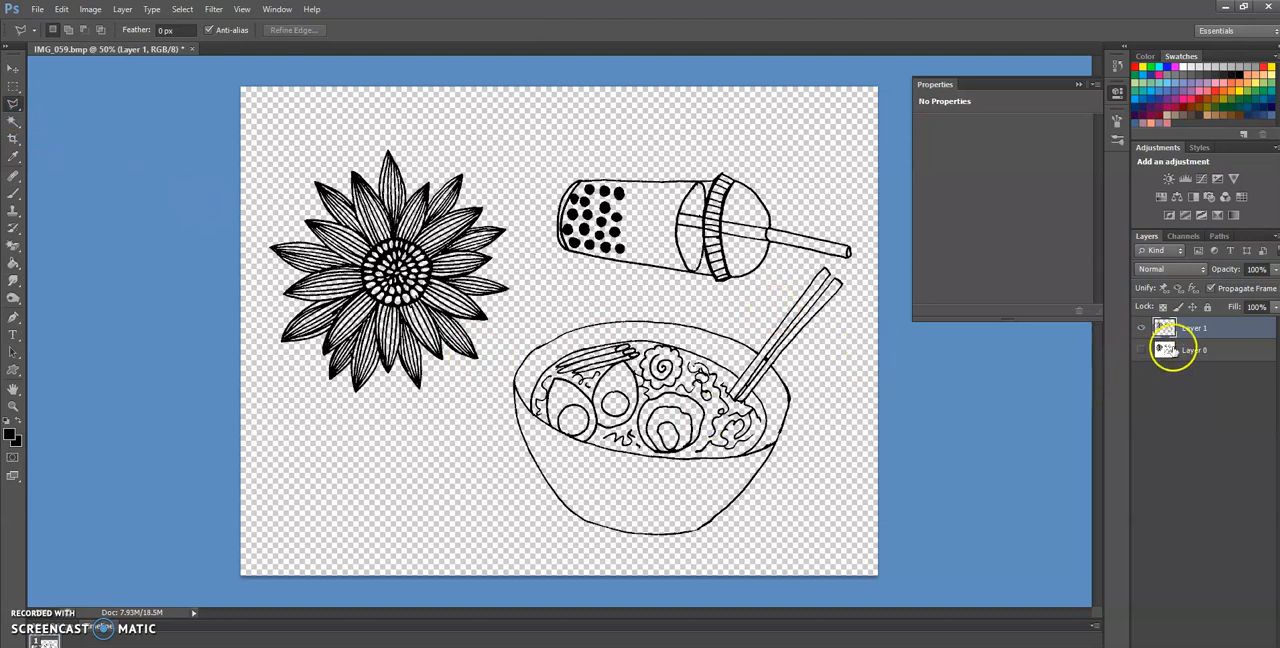
Delete the original drawing layer, Layer 0
{"action": "right_click", "coordinate": [1194, 350]}
{"action": "left_click", "coordinate": [1084, 252]}
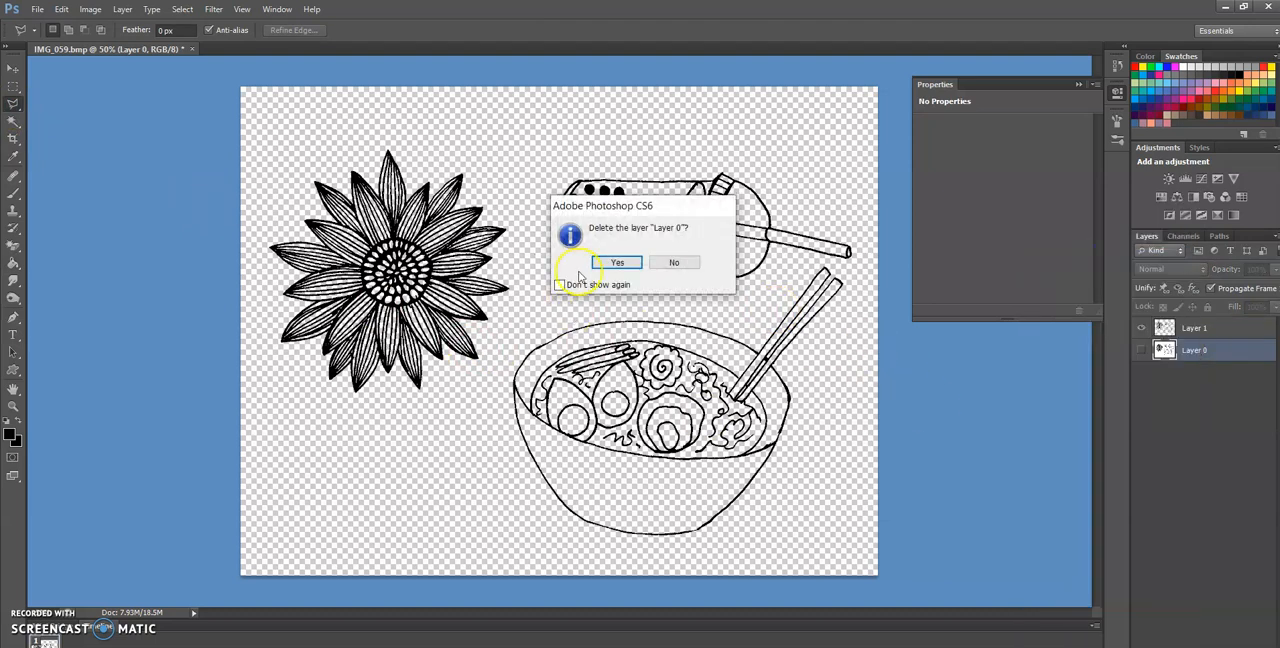
{"action": "left_click", "coordinate": [617, 262]}
Create a new empty layer and place it below the line art layer
{"action": "left_click", "coordinate": [122, 9]}
{"action": "mouse_move", "coordinate": [133, 26]}
{"action": "left_click", "coordinate": [328, 26]}
{"action": "key", "text": "Return"}
{"action": "left_click_drag", "start_coordinate": [1174, 326], "coordinate": [1180, 356]}
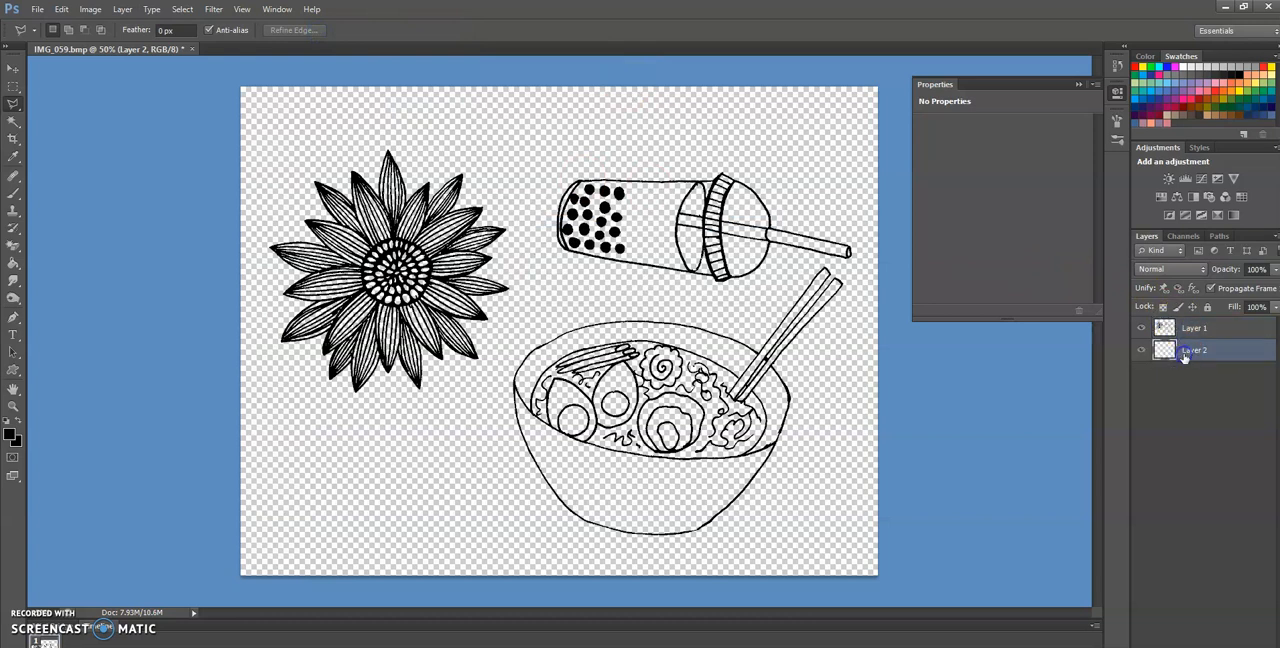
Fill the empty lower layer with white (ffffff) and make the line art layer active again
{"action": "left_click", "coordinate": [9, 436]}
{"action": "left_click", "coordinate": [832, 258]}
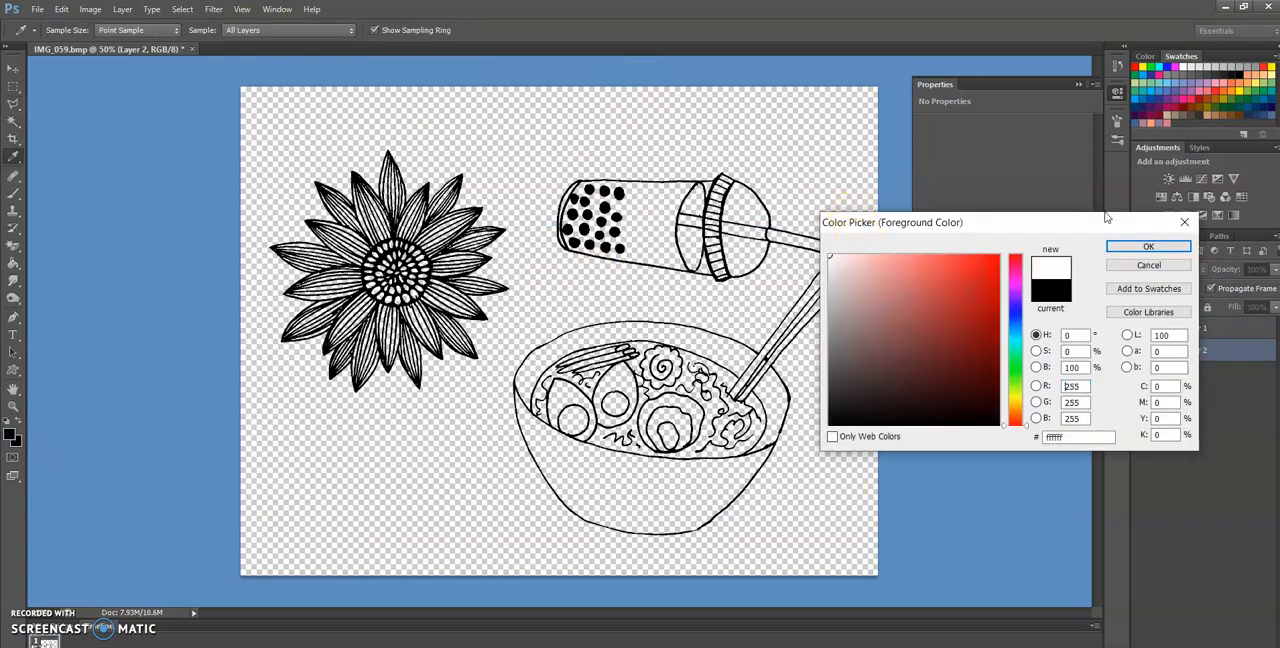
{"action": "left_click", "coordinate": [1147, 245]}
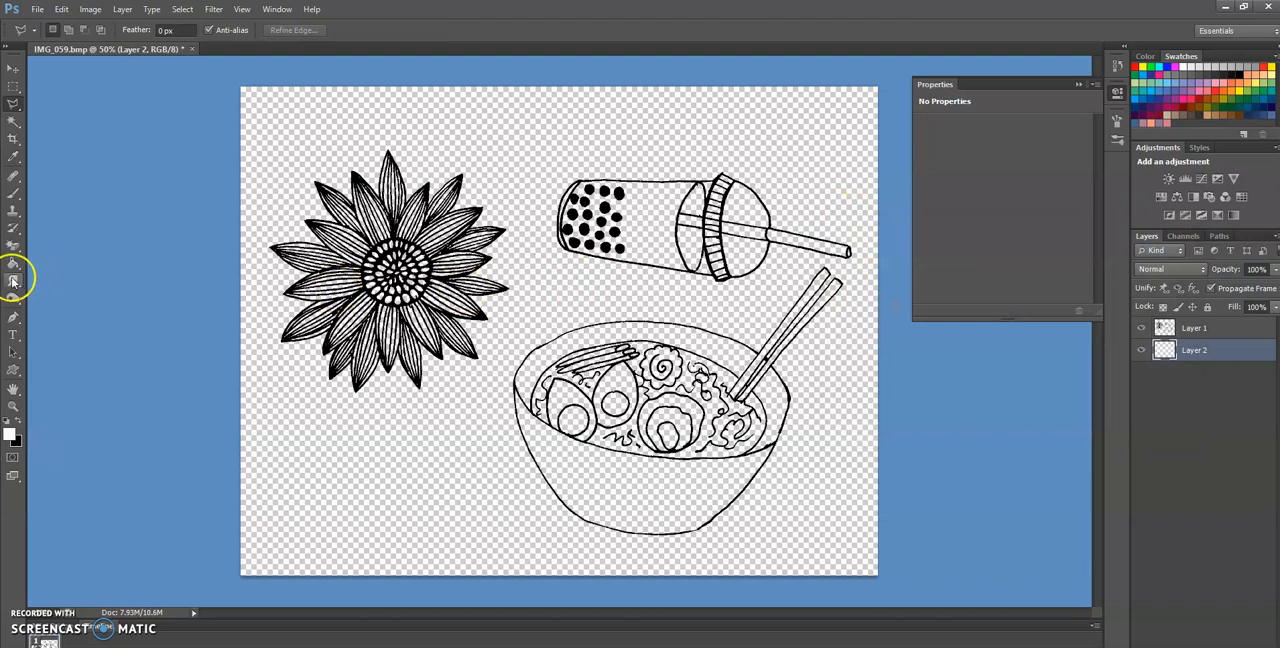
{"action": "left_click", "coordinate": [12, 266]}
{"action": "left_click", "coordinate": [440, 390]}
{"action": "left_click", "coordinate": [1192, 330]}
{"action": "left_click", "coordinate": [538, 204]}
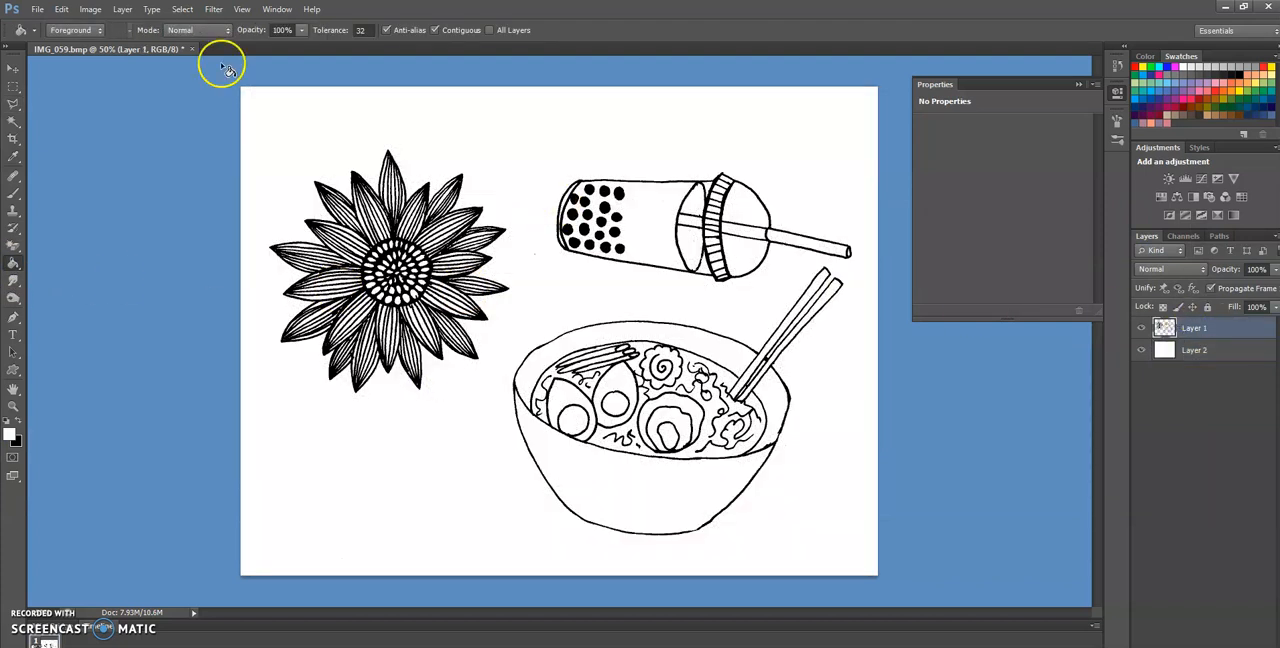
Try duplicating the line art layer twice, and undo both duplications
{"action": "left_click", "coordinate": [122, 9]}
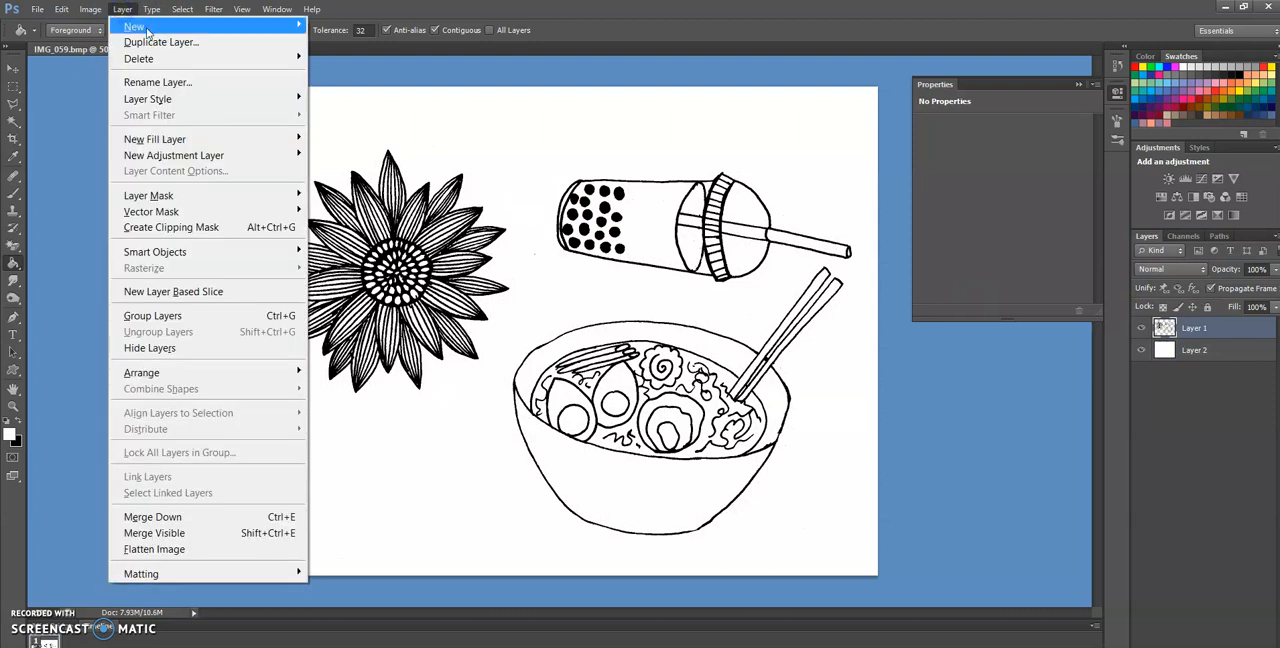
{"action": "left_click", "coordinate": [152, 42]}
{"action": "left_click", "coordinate": [757, 217]}
{"action": "left_click", "coordinate": [122, 9]}
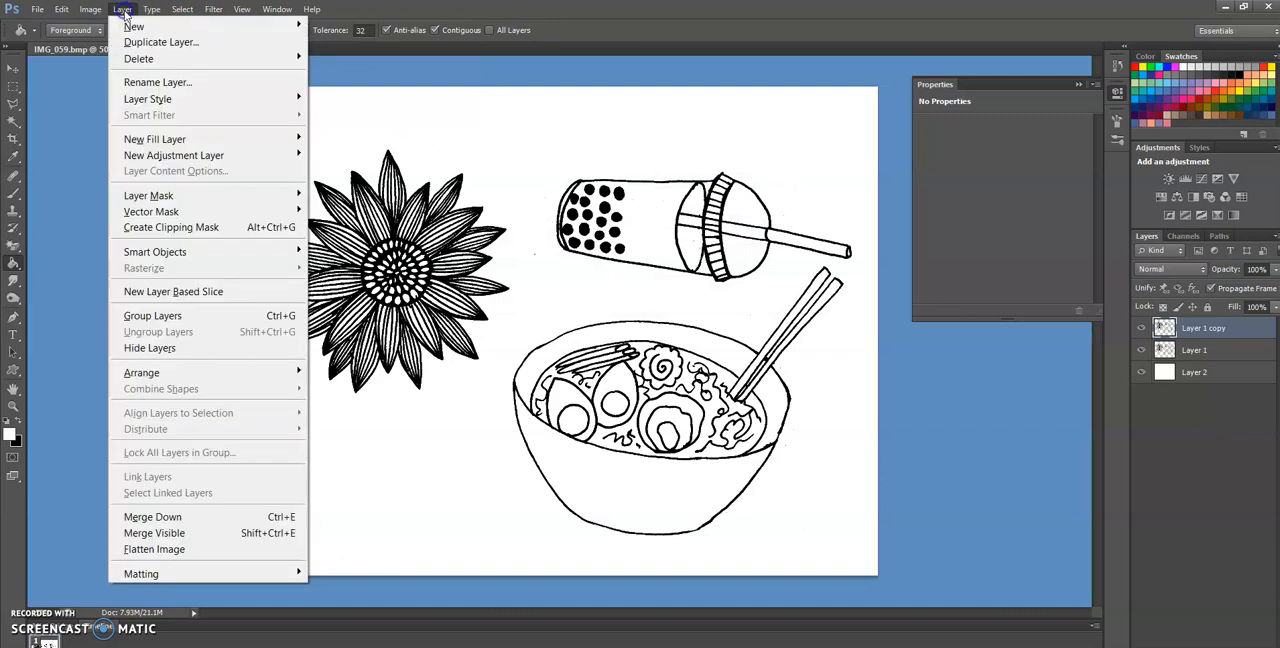
{"action": "left_click", "coordinate": [152, 42]}
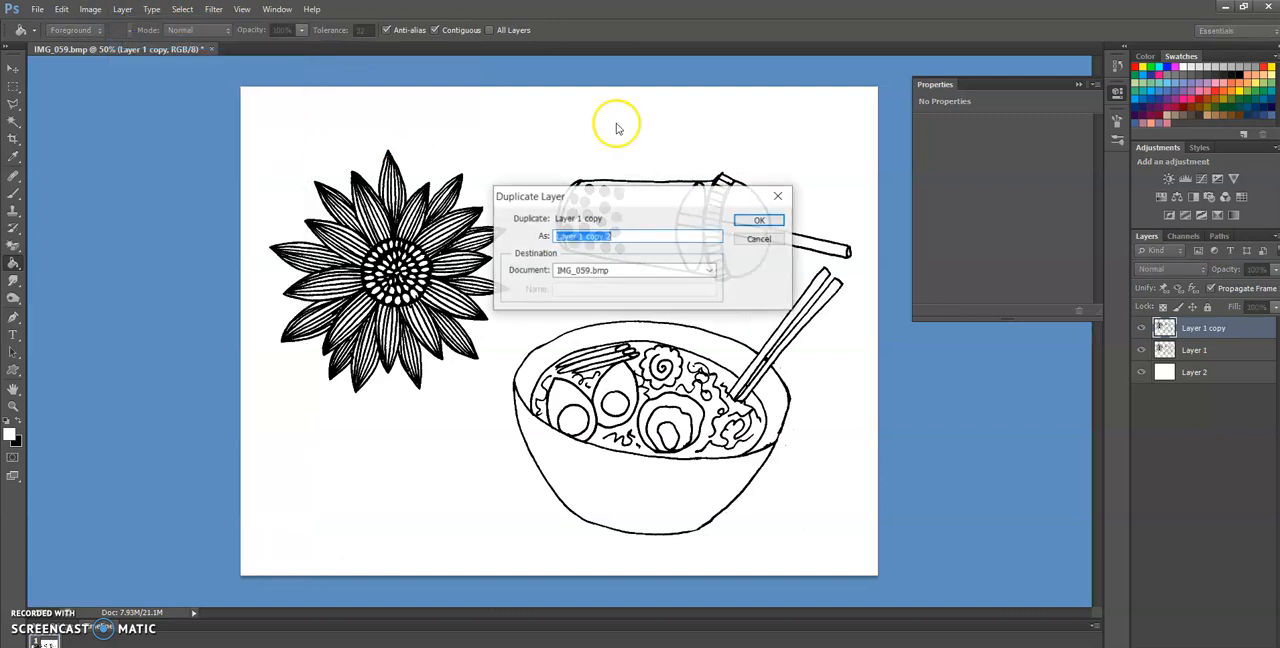
{"action": "left_click", "coordinate": [759, 219]}
{"action": "key", "text": "ctrl+alt+z"}
{"action": "key", "text": "ctrl+alt+z"}
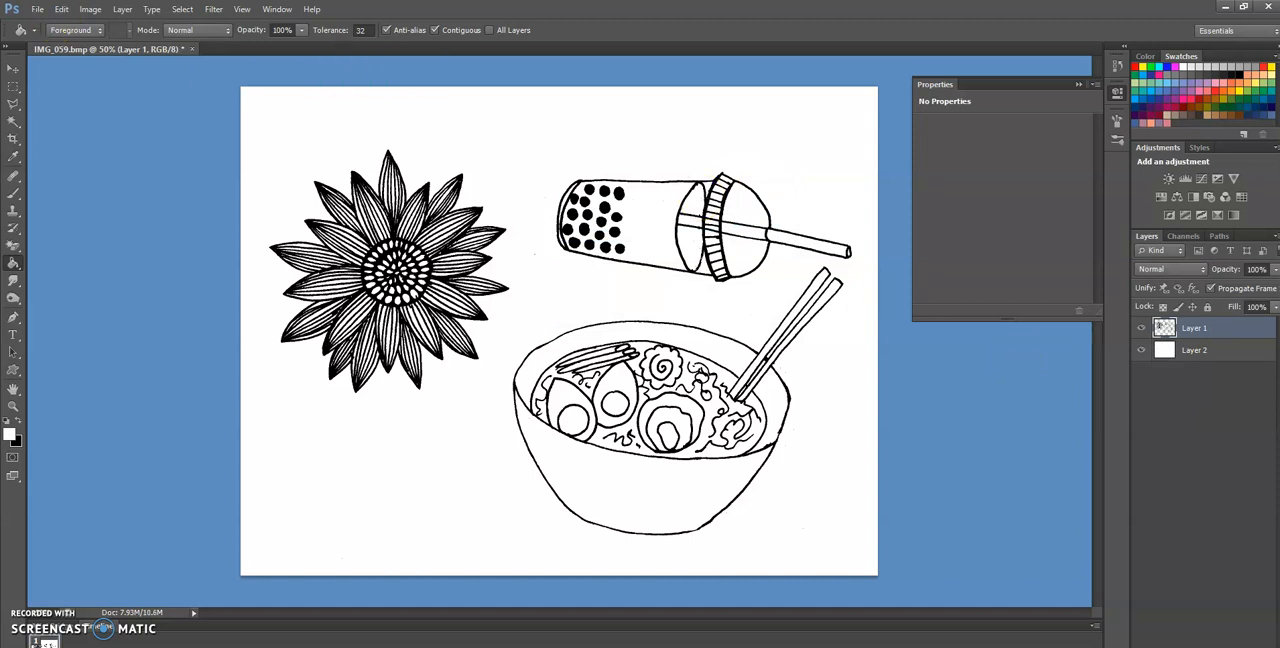
Save the document as "food doodles" in Photoshop PSD format in the Line Art Video folder, with Maximize Compatibility on
{"action": "left_click", "coordinate": [37, 9]}
{"action": "left_click", "coordinate": [62, 211]}
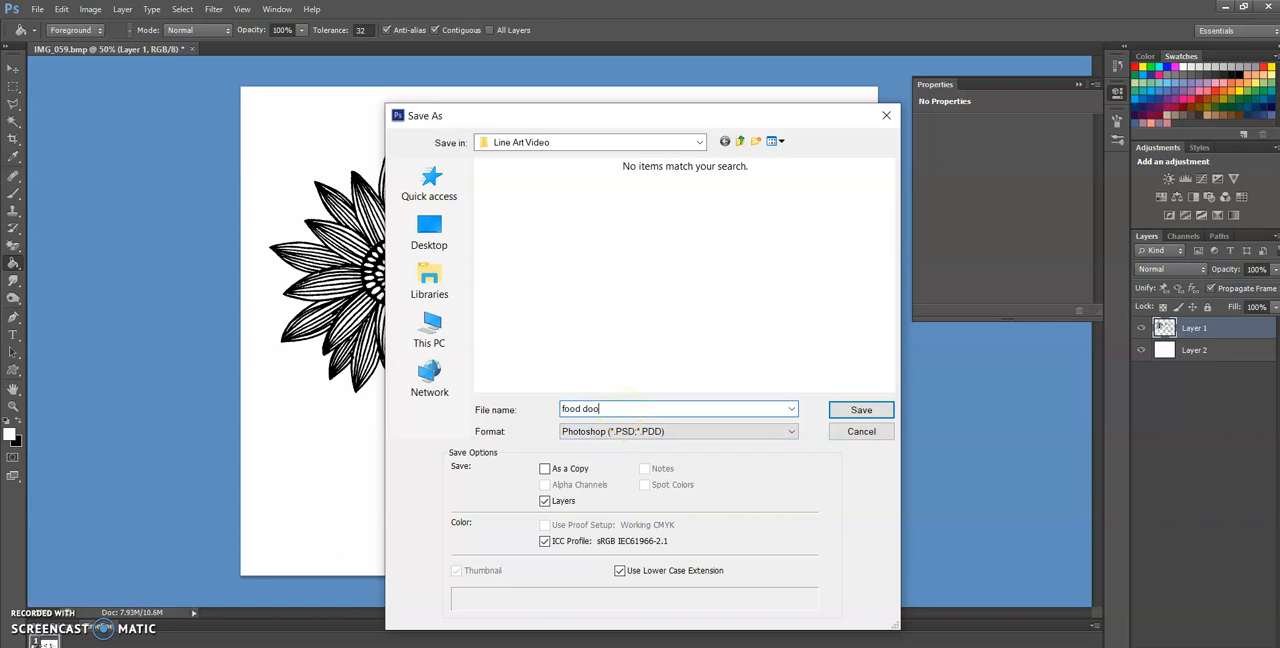
{"action": "key", "text": "Return"}
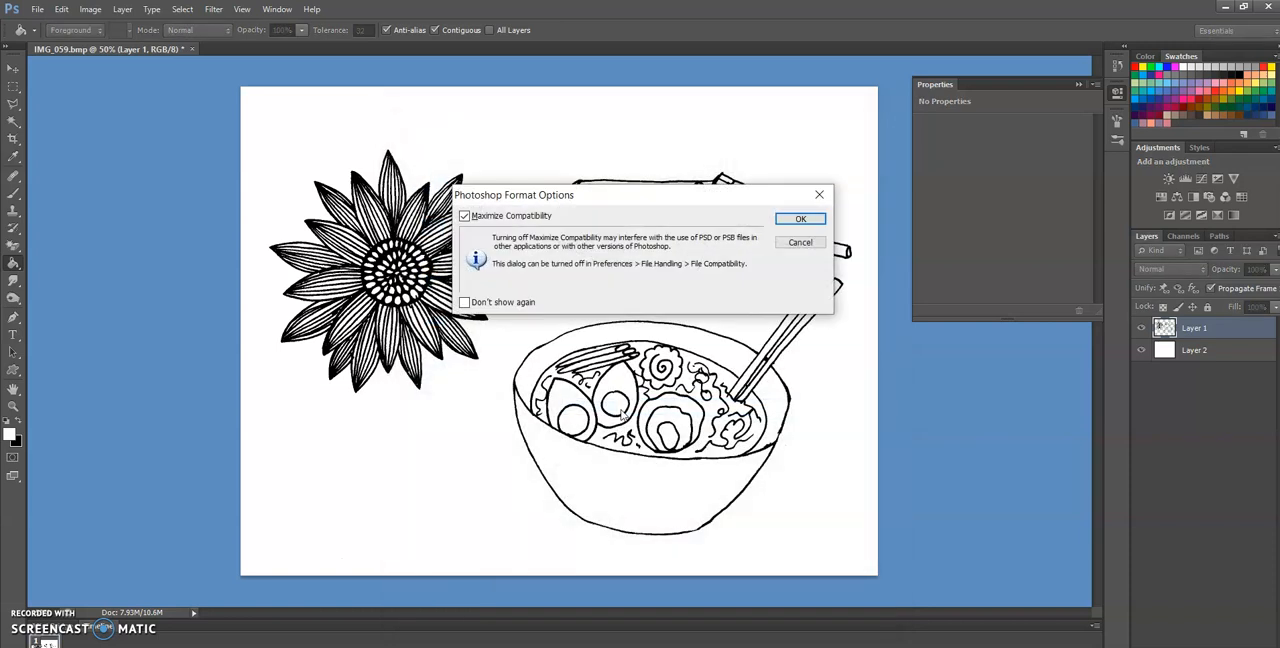
{"action": "key", "text": "Return"}
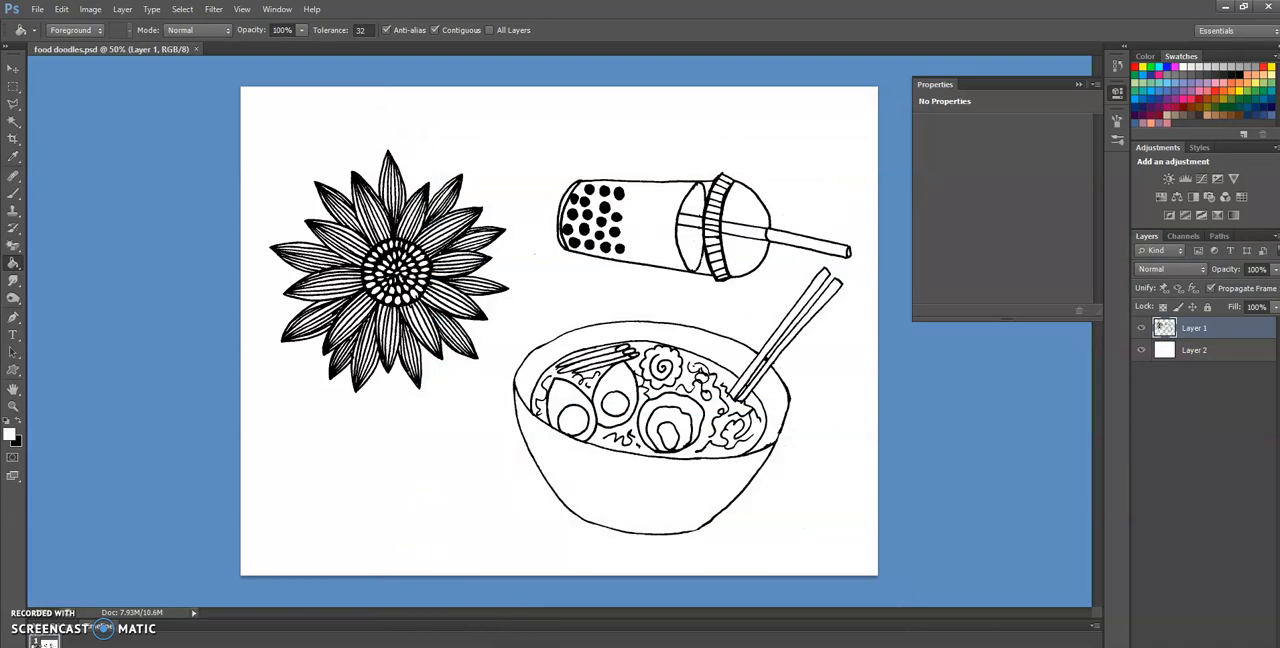
Switch to Illustrator and open the "food doodles" PSD from the Line Art Video folder, accepting the import options
{"action": "mouse_move", "coordinate": [557, 647]}
{"action": "left_click", "coordinate": [557, 625]}
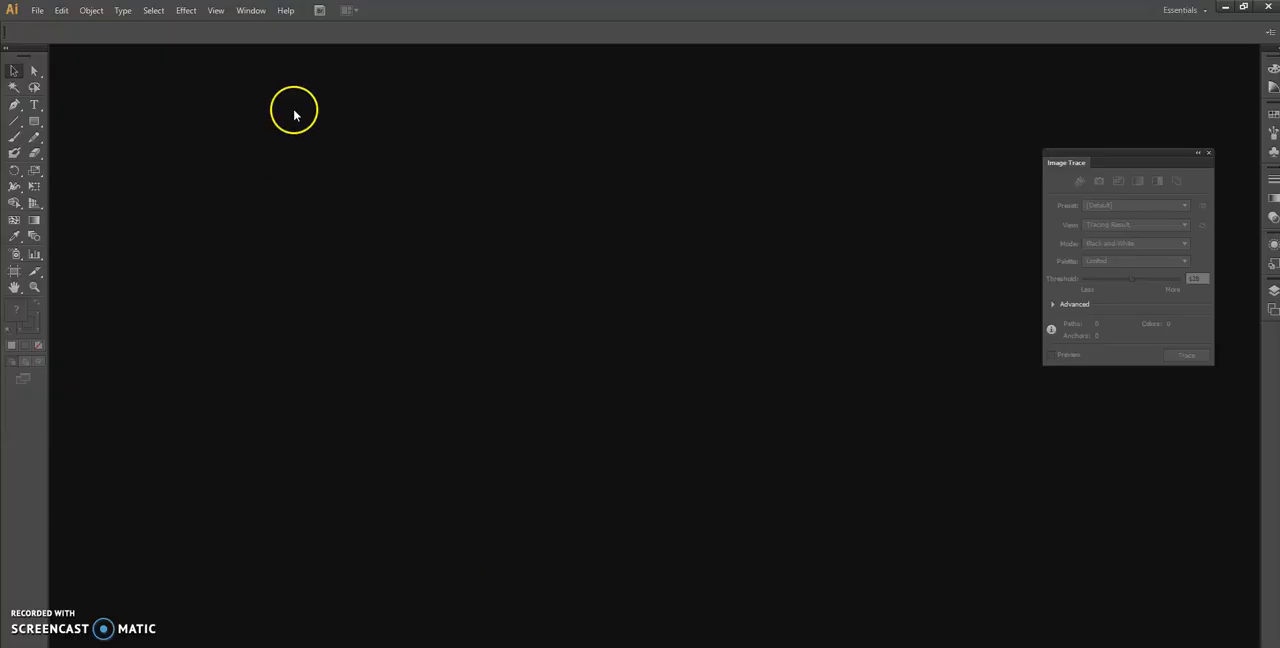
{"action": "left_click", "coordinate": [37, 10]}
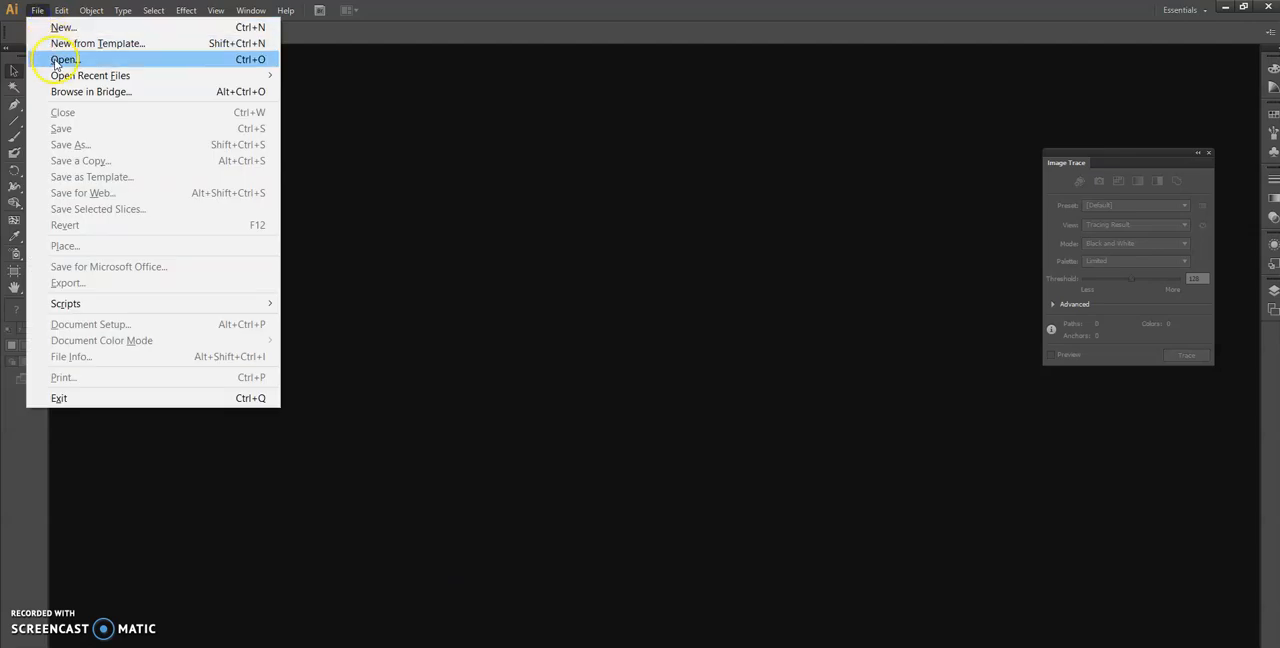
{"action": "left_click", "coordinate": [55, 60]}
{"action": "double_click", "coordinate": [160, 138]}
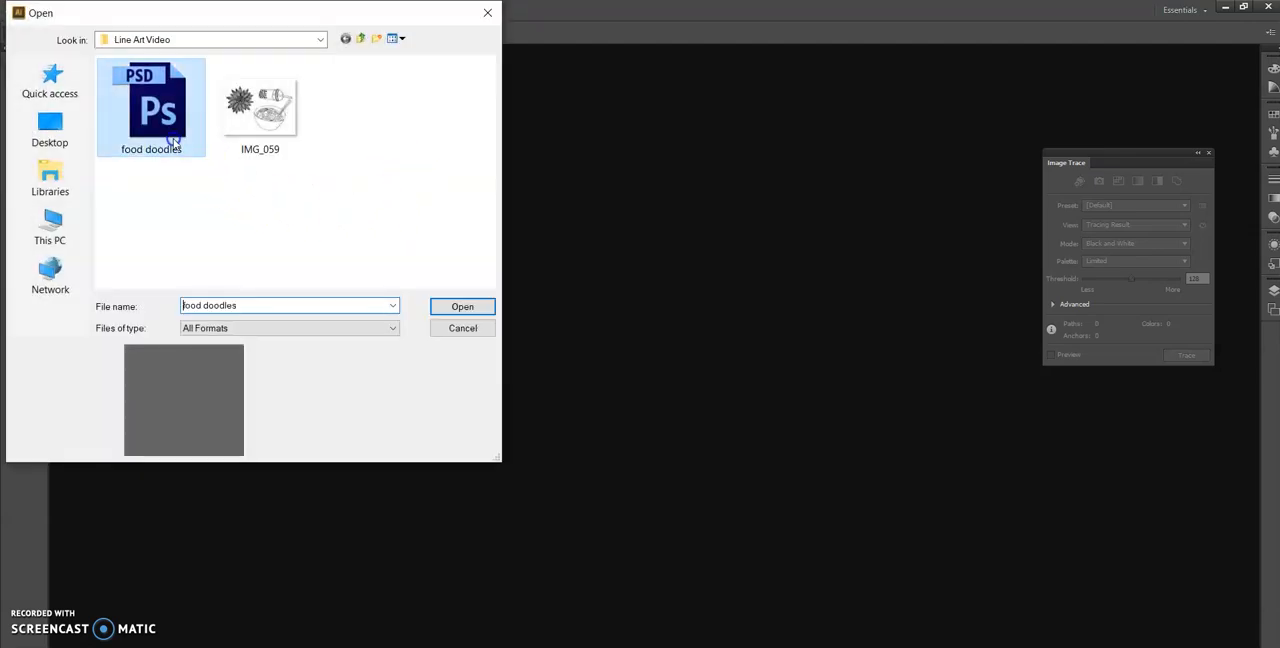
{"action": "left_click", "coordinate": [634, 482]}
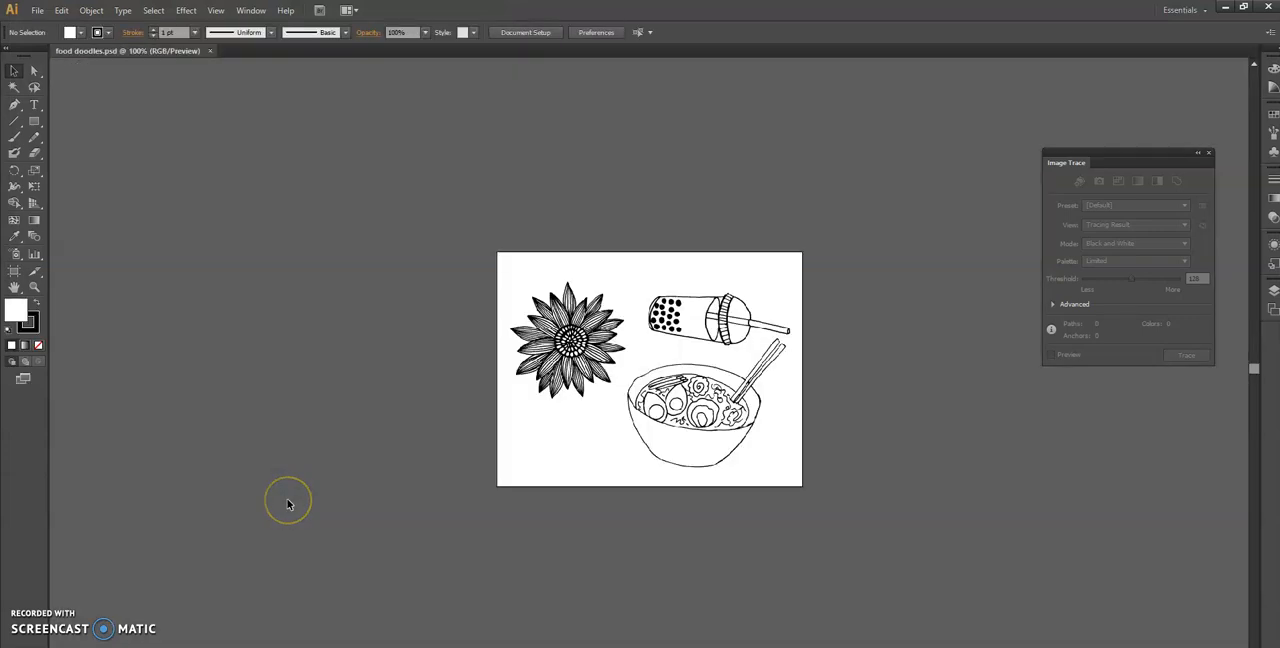
Select the line art image and trace it with Image Trace using the Black and White preset
{"action": "left_click", "coordinate": [86, 646]}
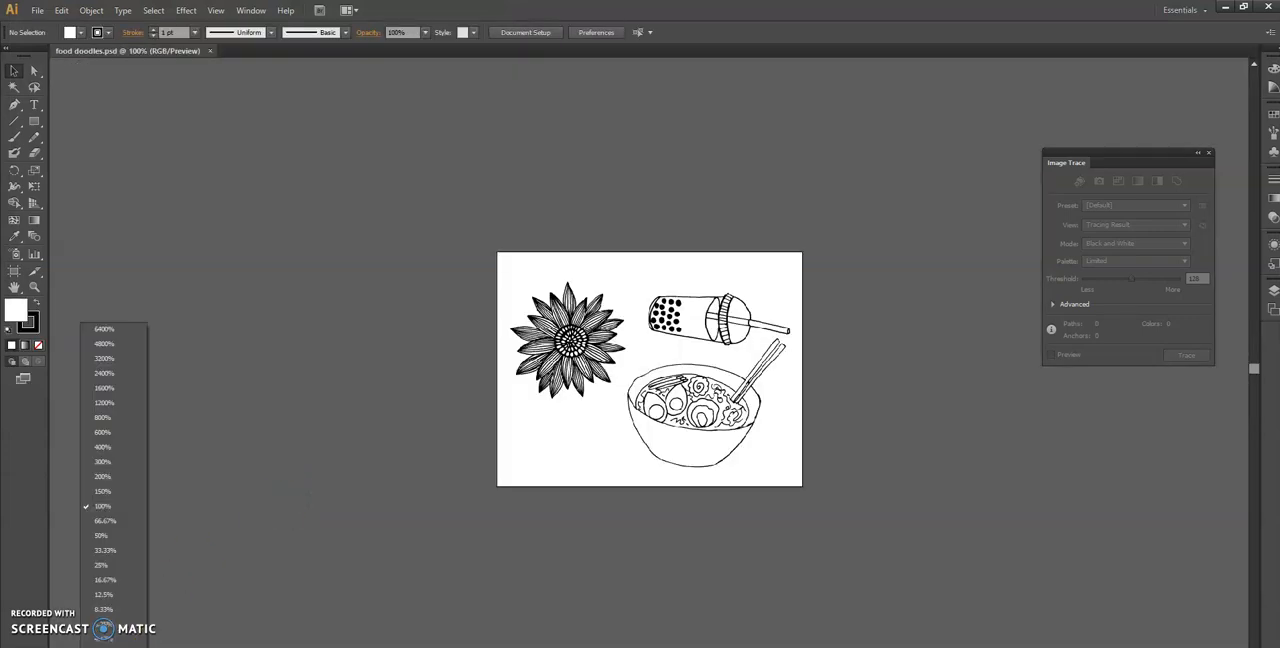
{"action": "left_click", "coordinate": [108, 646]}
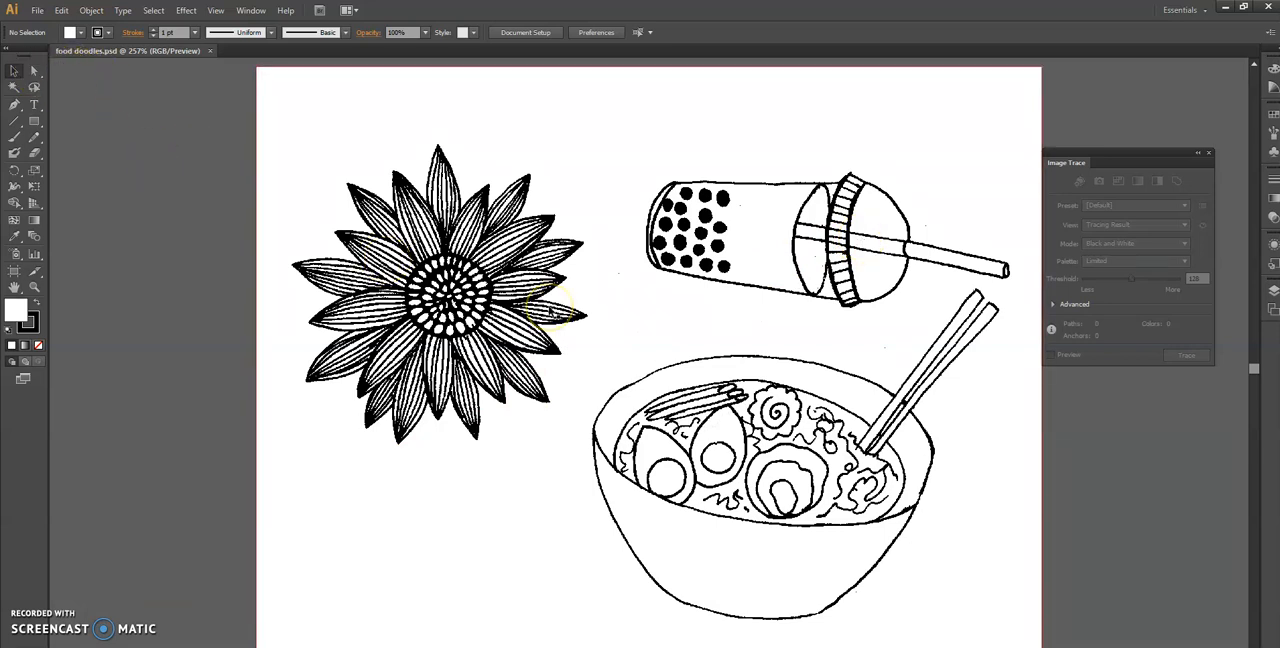
{"action": "left_click", "coordinate": [643, 265]}
{"action": "left_click", "coordinate": [812, 240]}
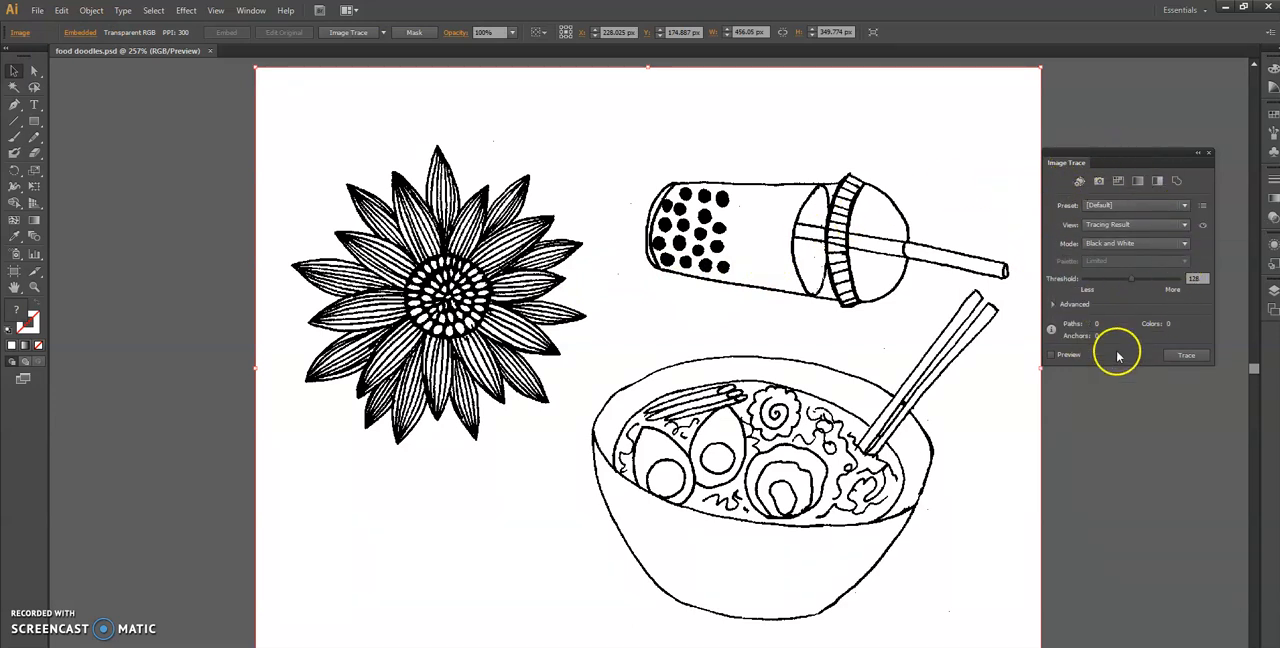
{"action": "left_click", "coordinate": [251, 11]}
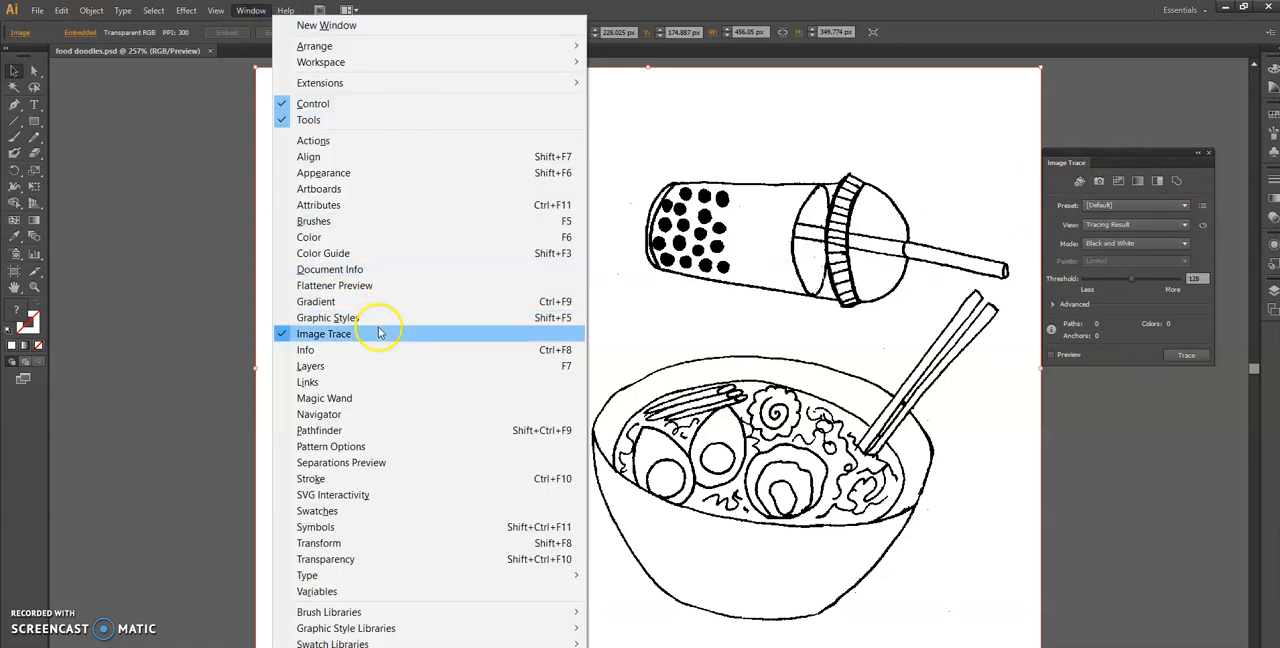
{"action": "left_click", "coordinate": [1072, 164]}
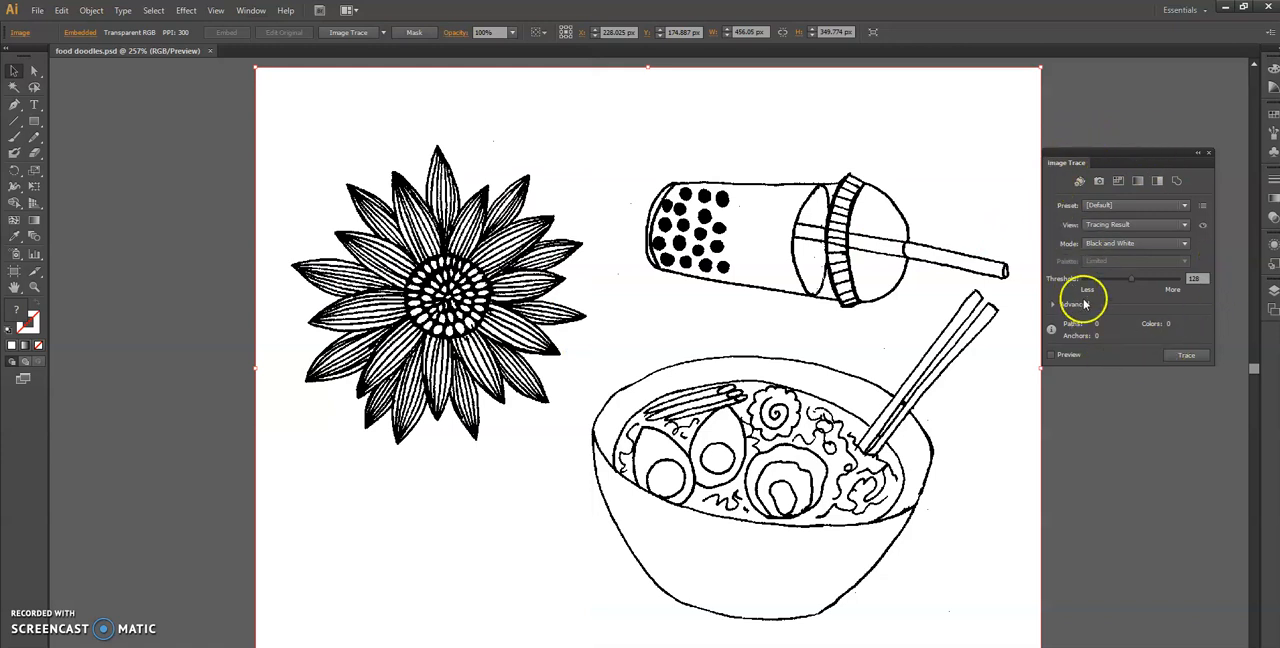
{"action": "left_click", "coordinate": [1156, 182]}
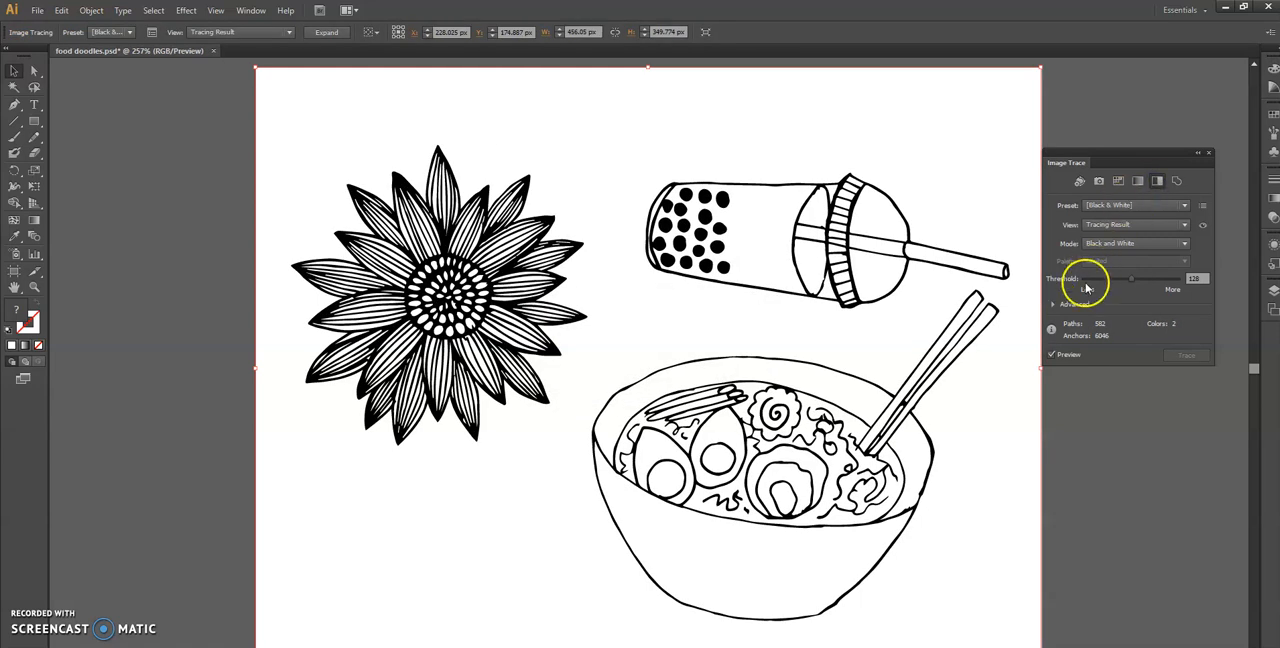
In the advanced trace settings, turn on Ignore White and set Noise to 35 px
{"action": "left_click", "coordinate": [1051, 306]}
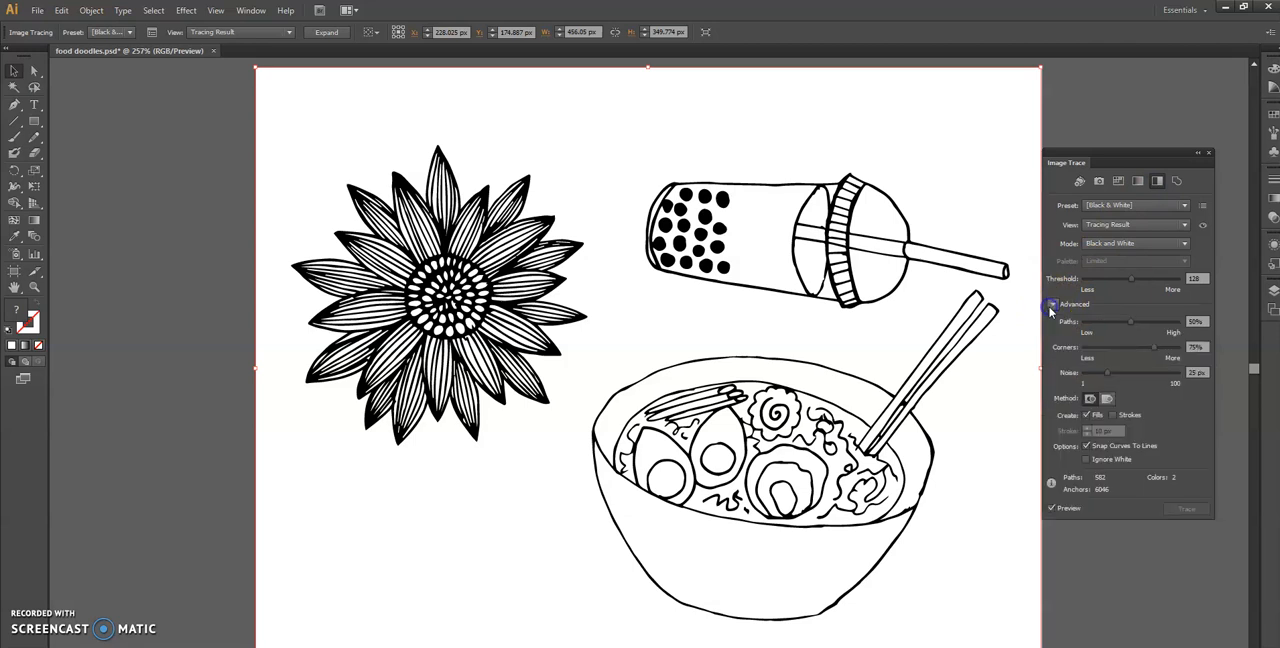
{"action": "left_click", "coordinate": [1088, 460]}
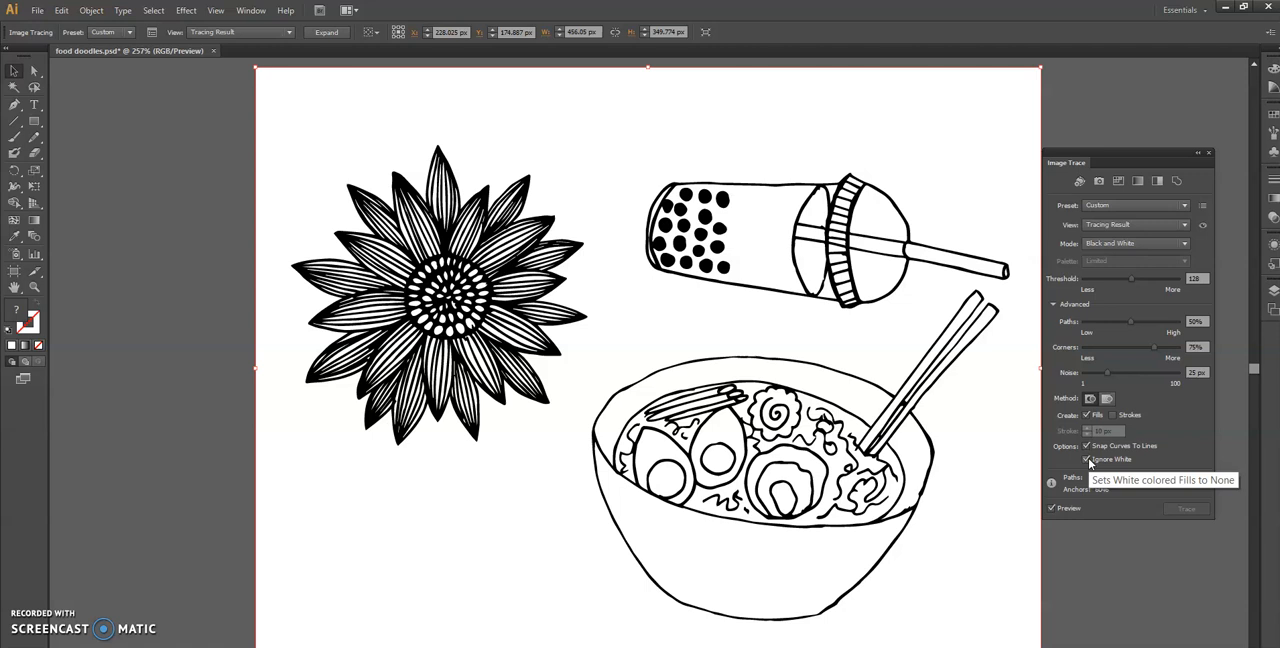
{"action": "left_click", "coordinate": [1117, 375]}
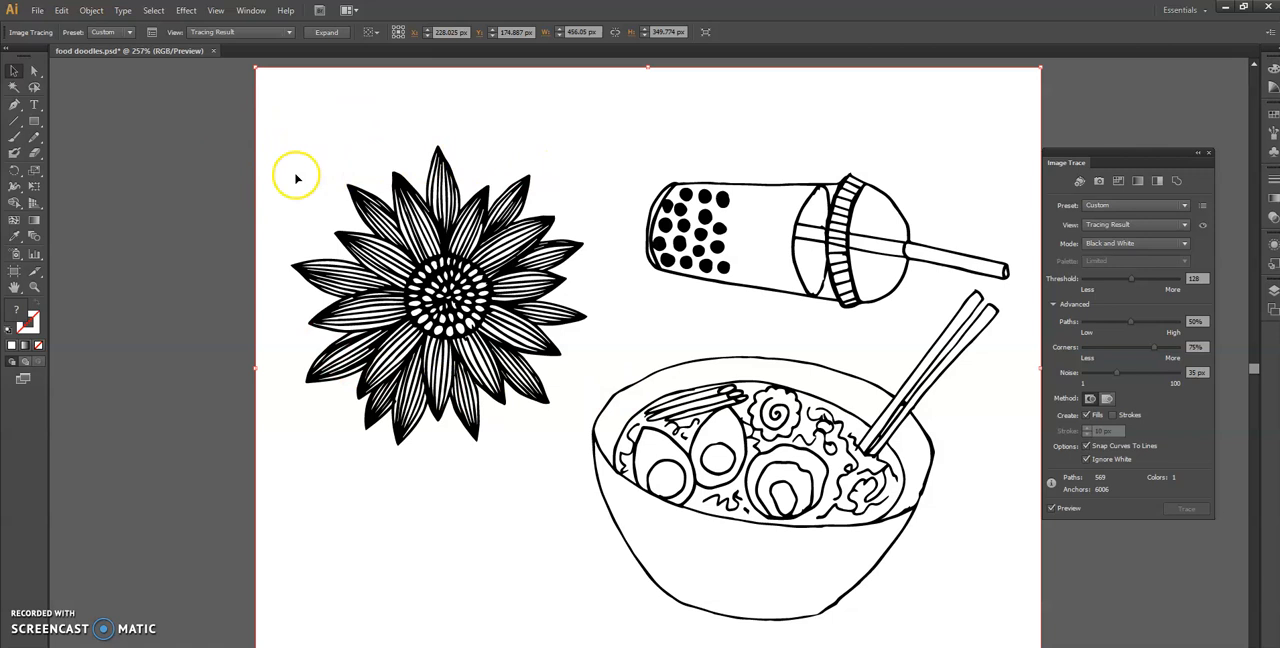
Save the traced artwork as "food doodles" in Adobe Illustrator (AI) format in the Line Art Video folder, accepting the Illustrator options
{"action": "left_click", "coordinate": [37, 10]}
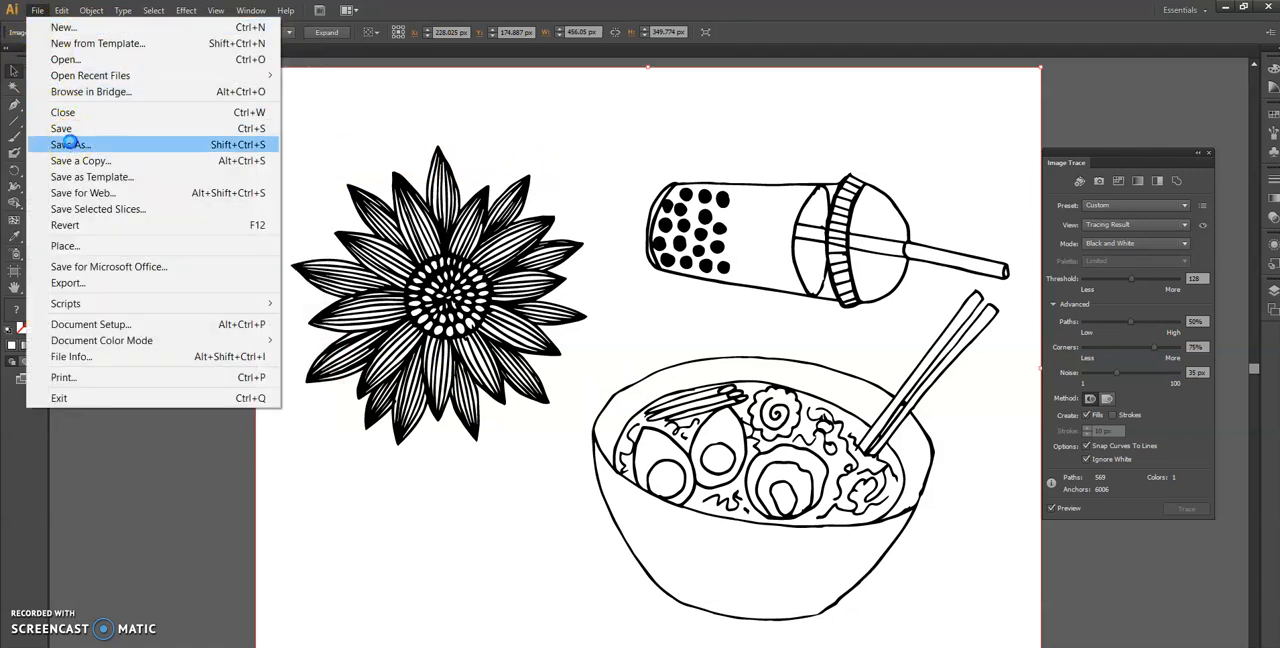
{"action": "left_click", "coordinate": [72, 144]}
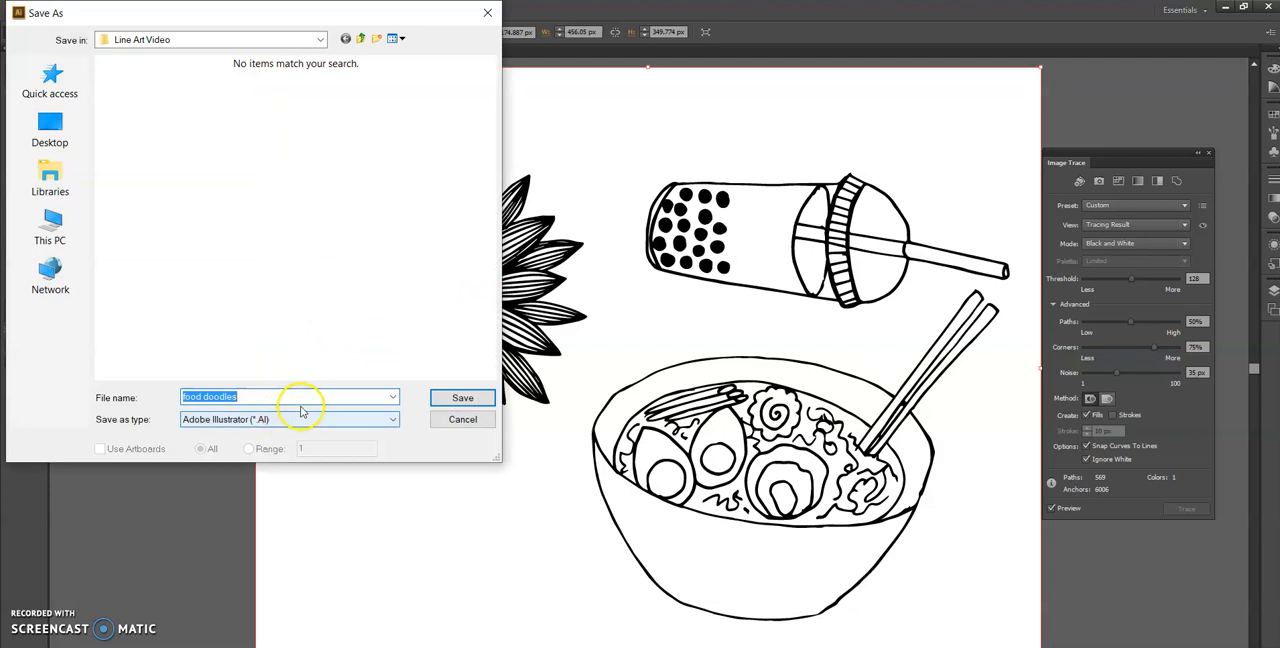
{"action": "left_click", "coordinate": [462, 398]}
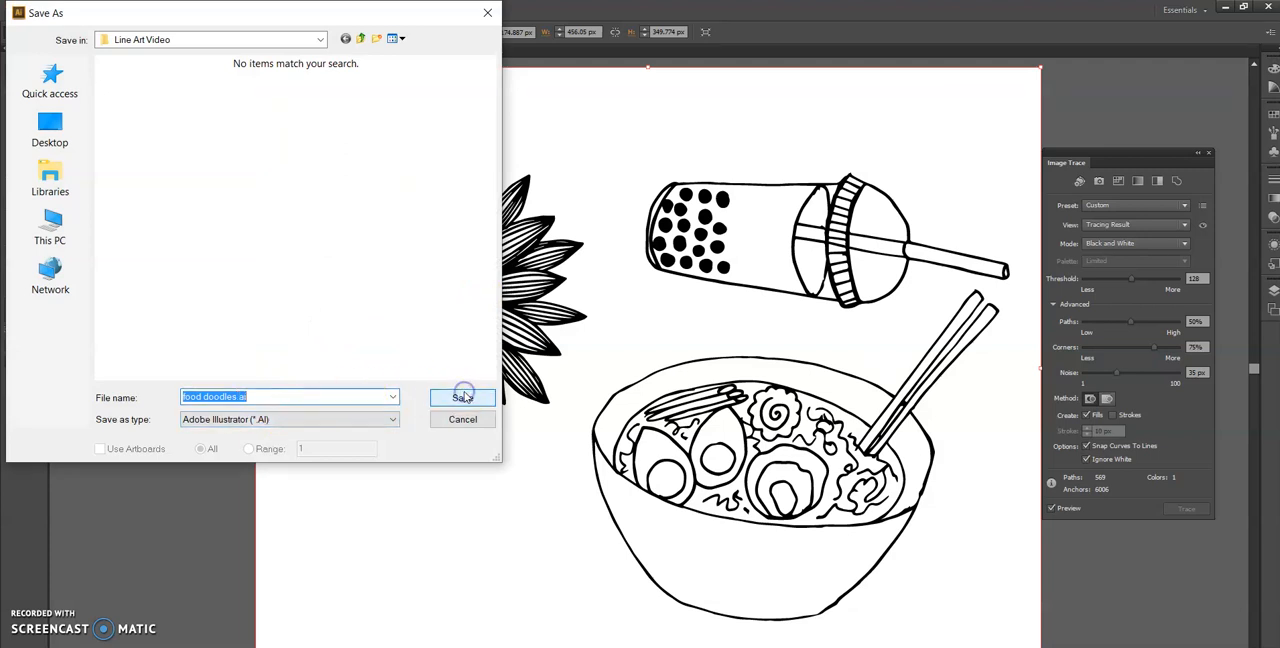
{"action": "left_click", "coordinate": [462, 398]}
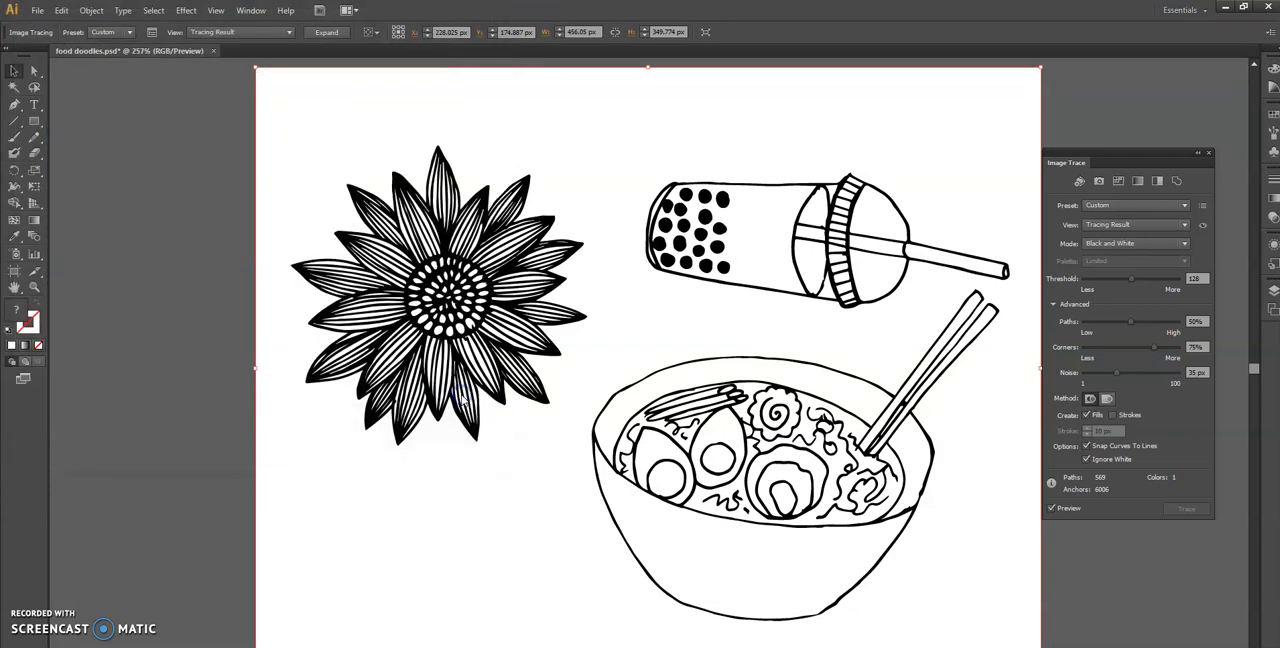
{"action": "left_click", "coordinate": [426, 501]}
Switch to Photoshop, close the food doodles PSD and open the traced food doodles AI file for import
{"action": "mouse_move", "coordinate": [432, 646]}
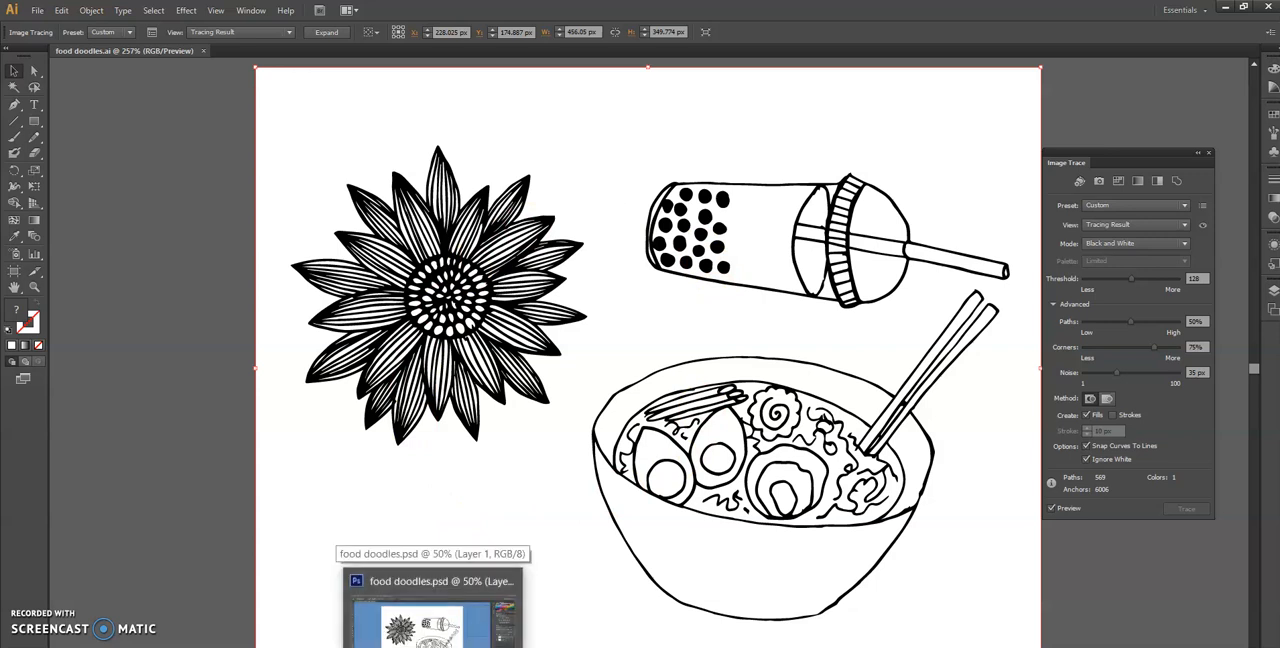
{"action": "left_click", "coordinate": [432, 646]}
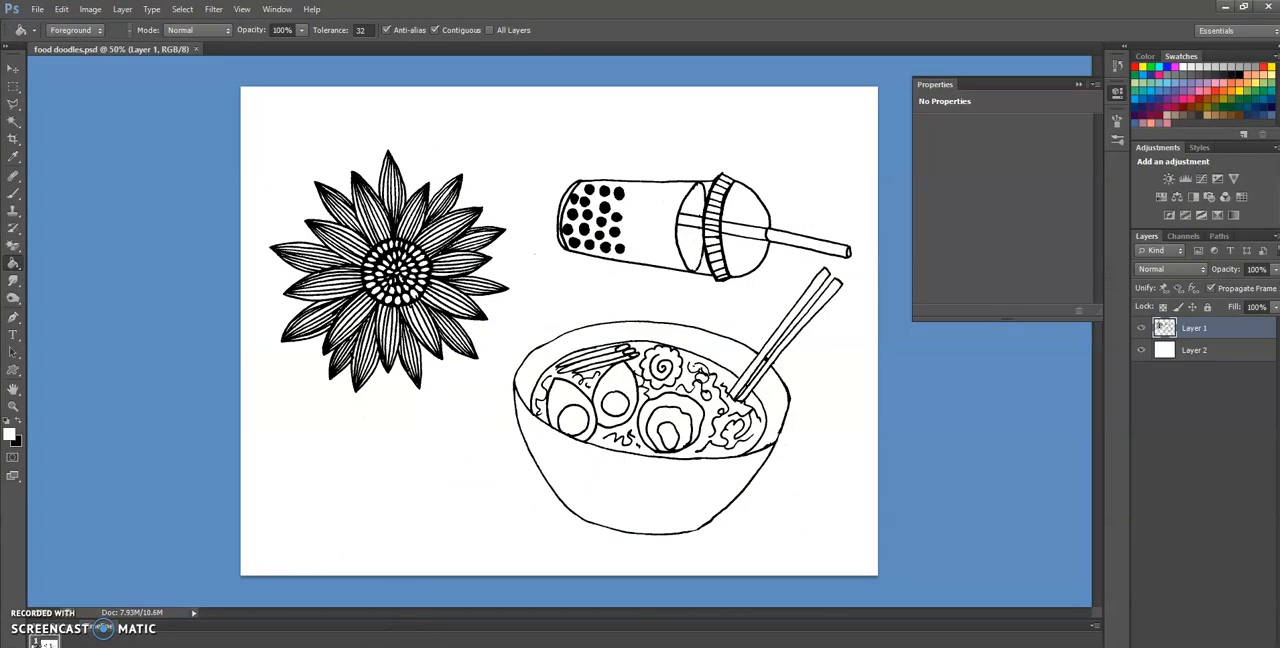
{"action": "left_click", "coordinate": [195, 49]}
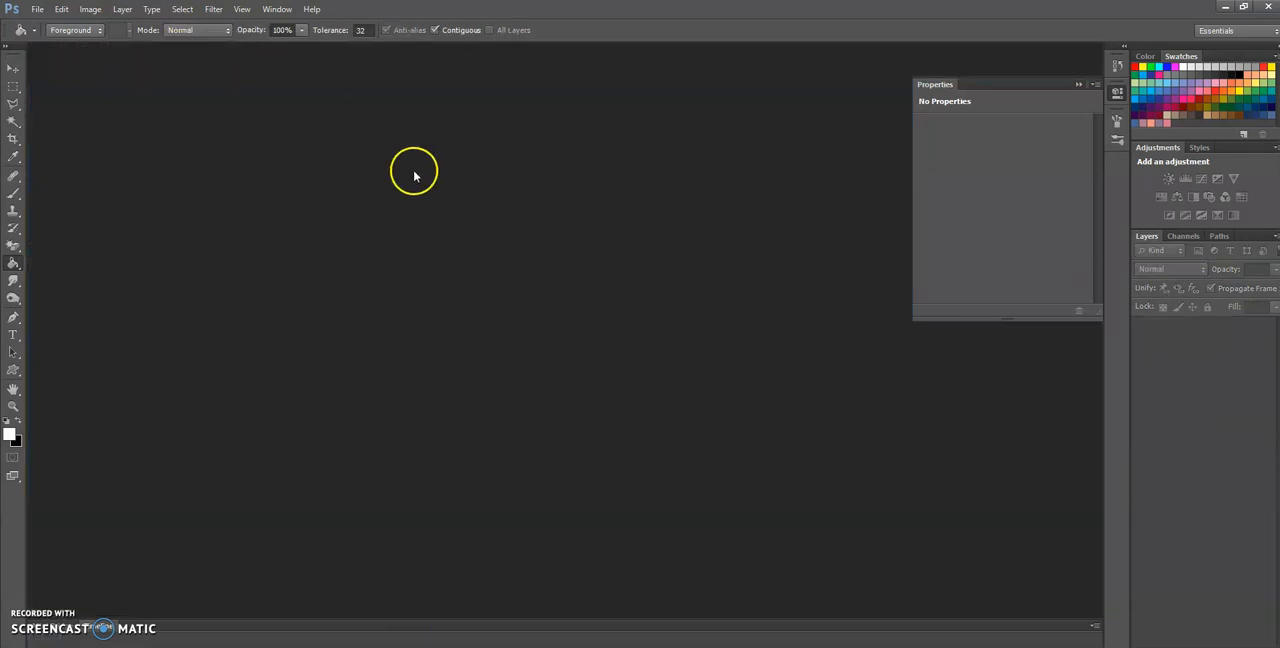
{"action": "left_click", "coordinate": [28, 10]}
{"action": "left_click", "coordinate": [50, 34]}
{"action": "double_click", "coordinate": [536, 212]}
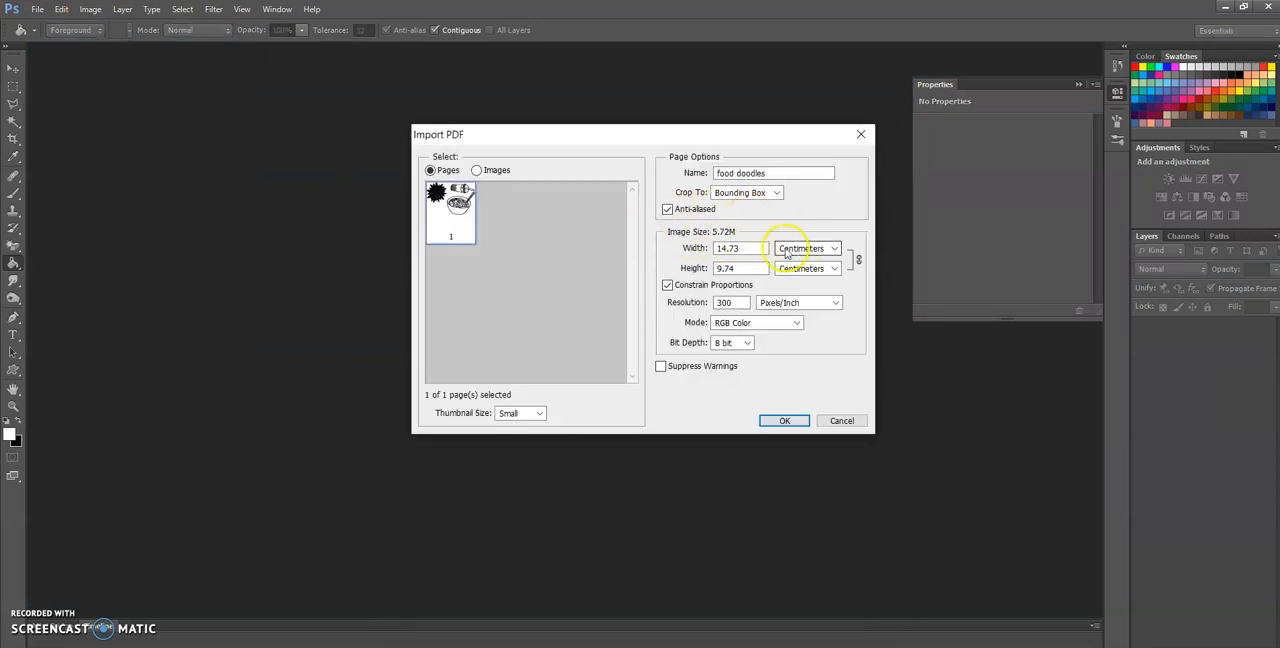
Import the page with its size in pixels and a width of 10000, keeping proportions constrained at 300 pixels/inch
{"action": "left_click", "coordinate": [785, 252]}
{"action": "left_click", "coordinate": [815, 260]}
{"action": "left_click_drag", "start_coordinate": [753, 251], "coordinate": [684, 248]}
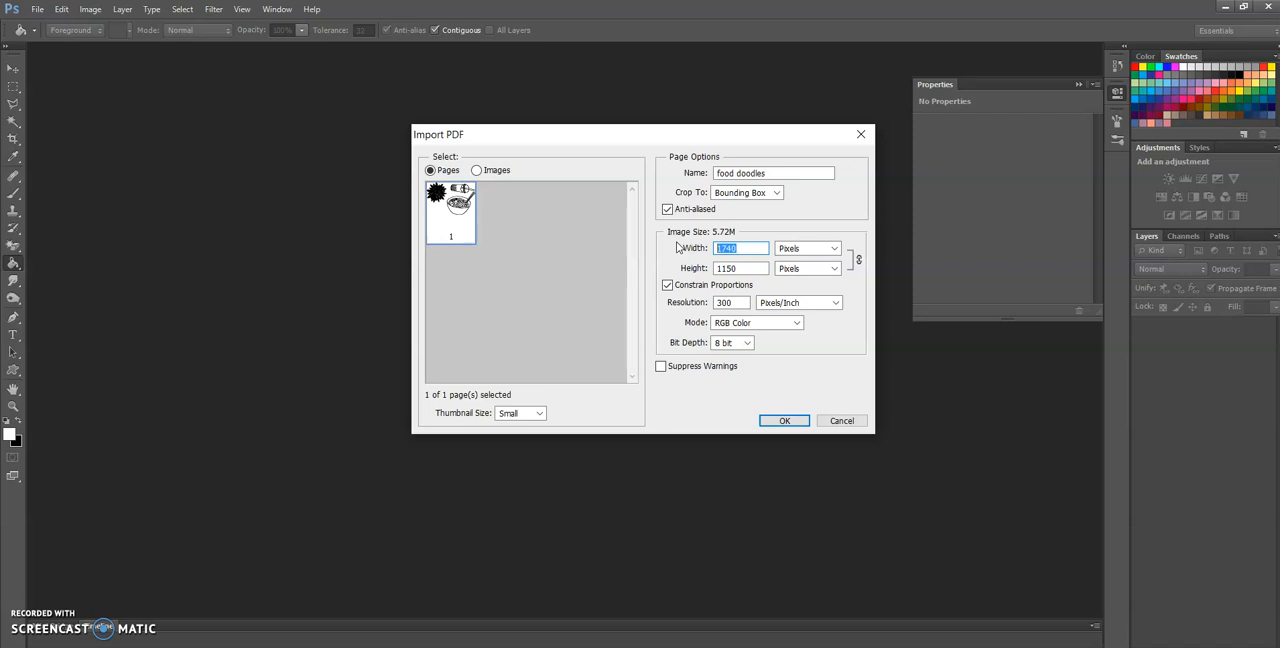
{"action": "type", "text": "10000"}
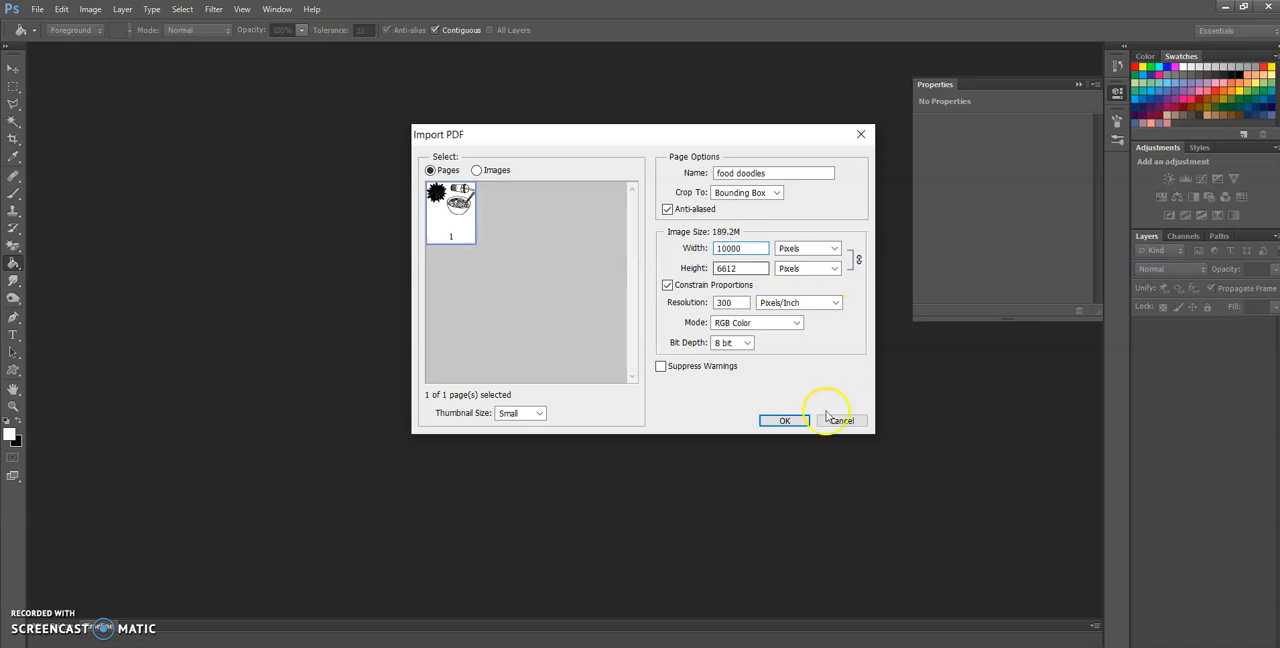
{"action": "left_click", "coordinate": [784, 421]}
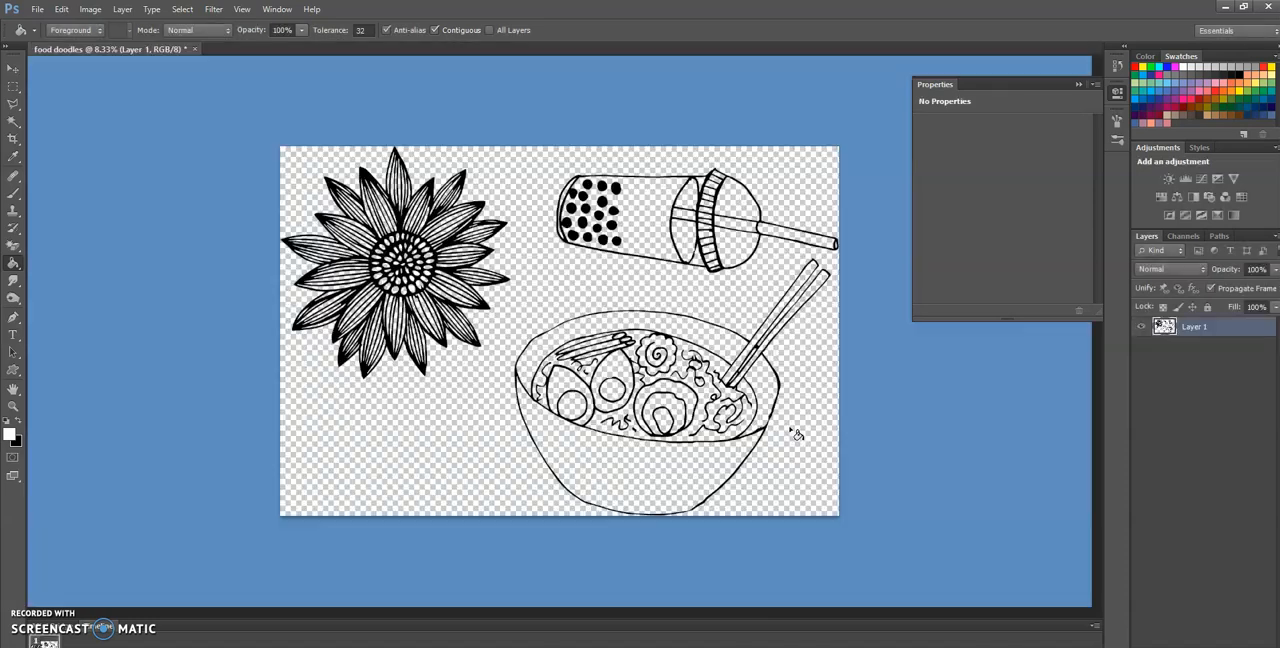